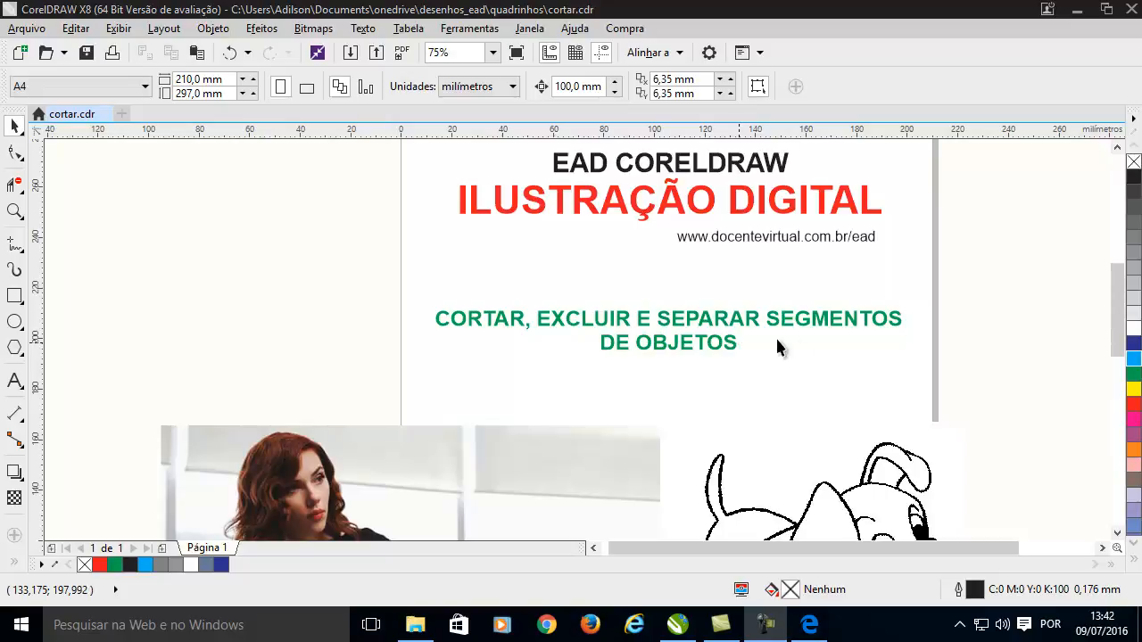
Step: Show the cropping tool group and choose the Excluir segmento virtual tool
click(15, 186)
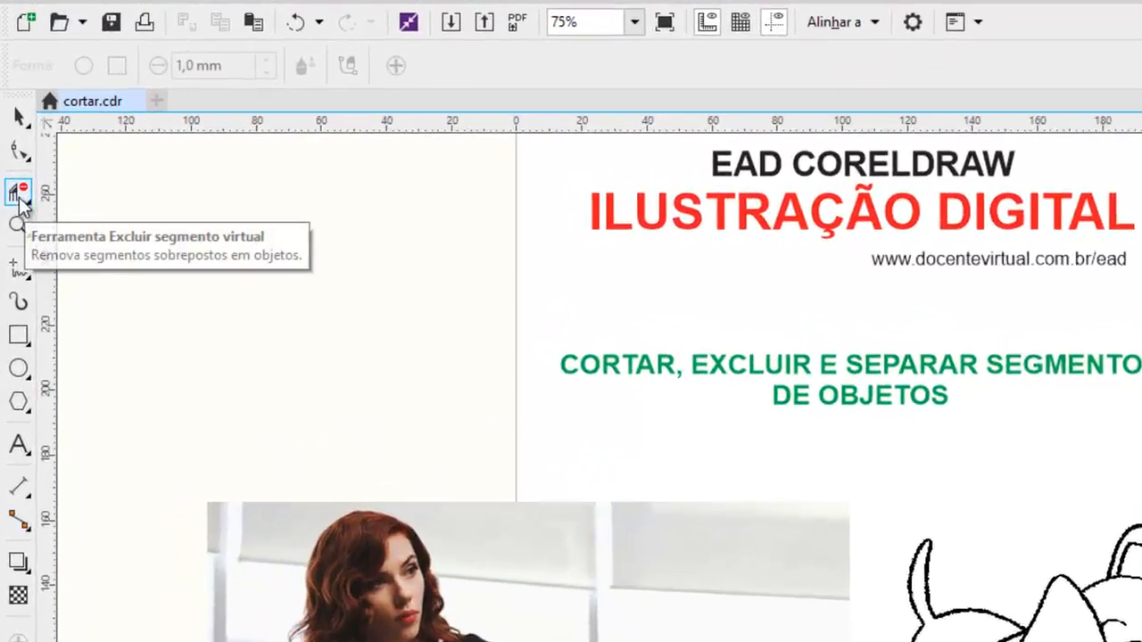
click(25, 200)
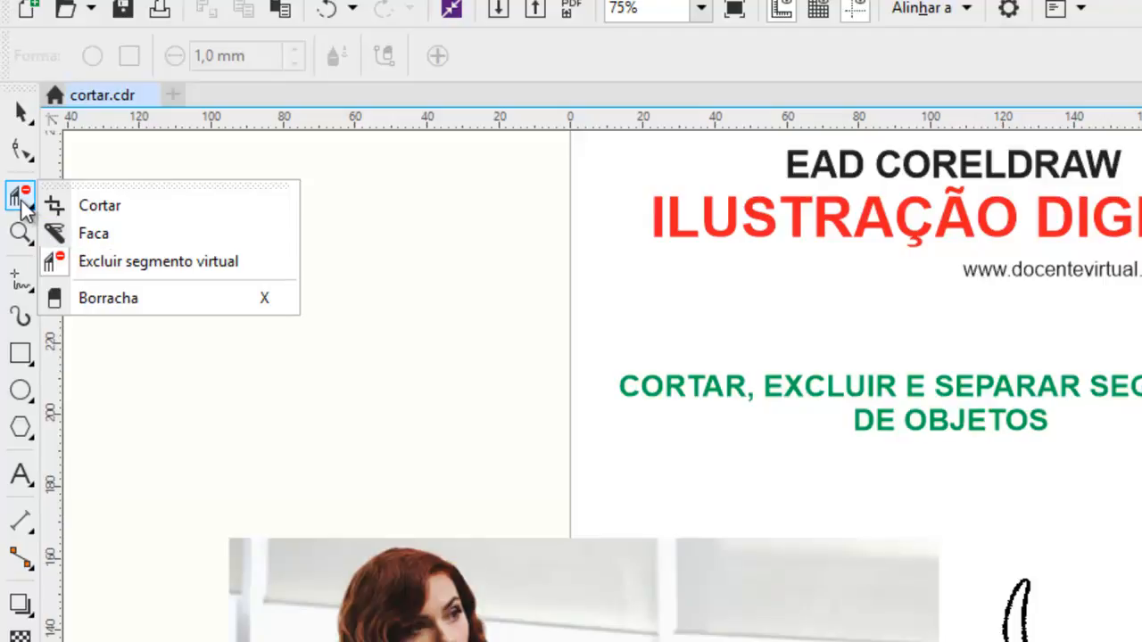
click(94, 261)
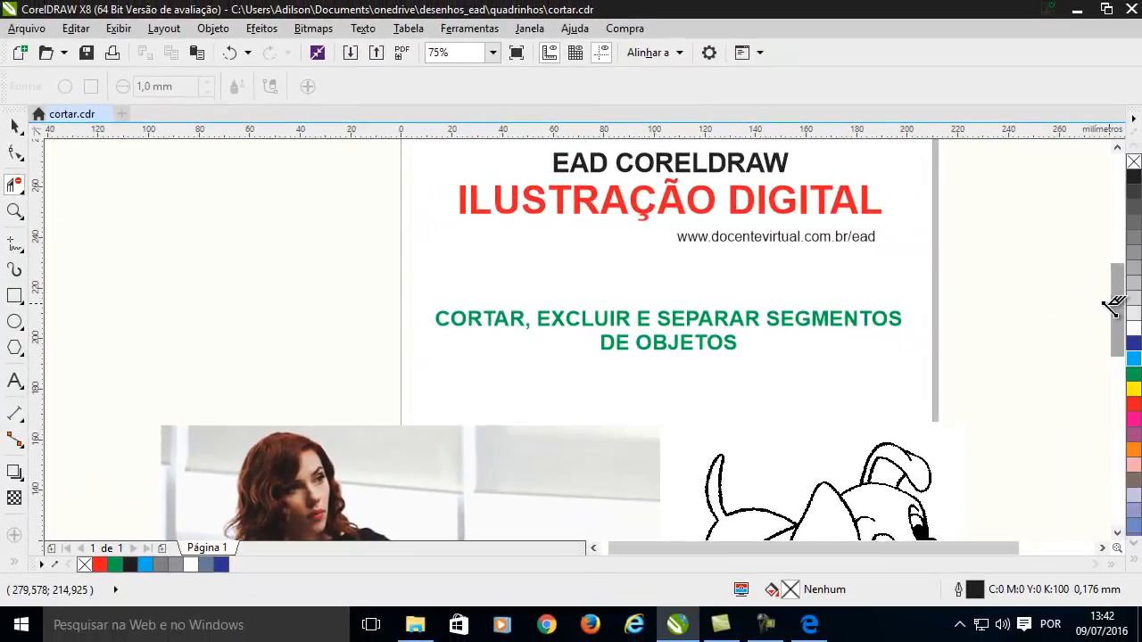
Step: Draw a rectangle about 74 by 49 mm in the empty area beside the page, above the photo, and fill it yellow
drag(1115, 312, 1116, 375)
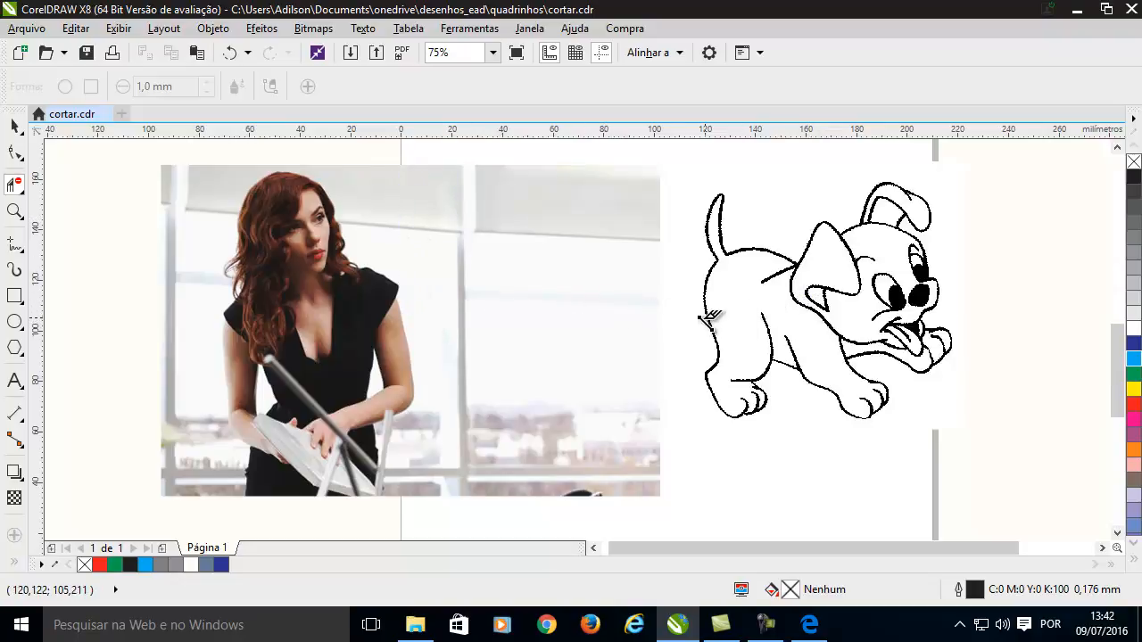
click(14, 126)
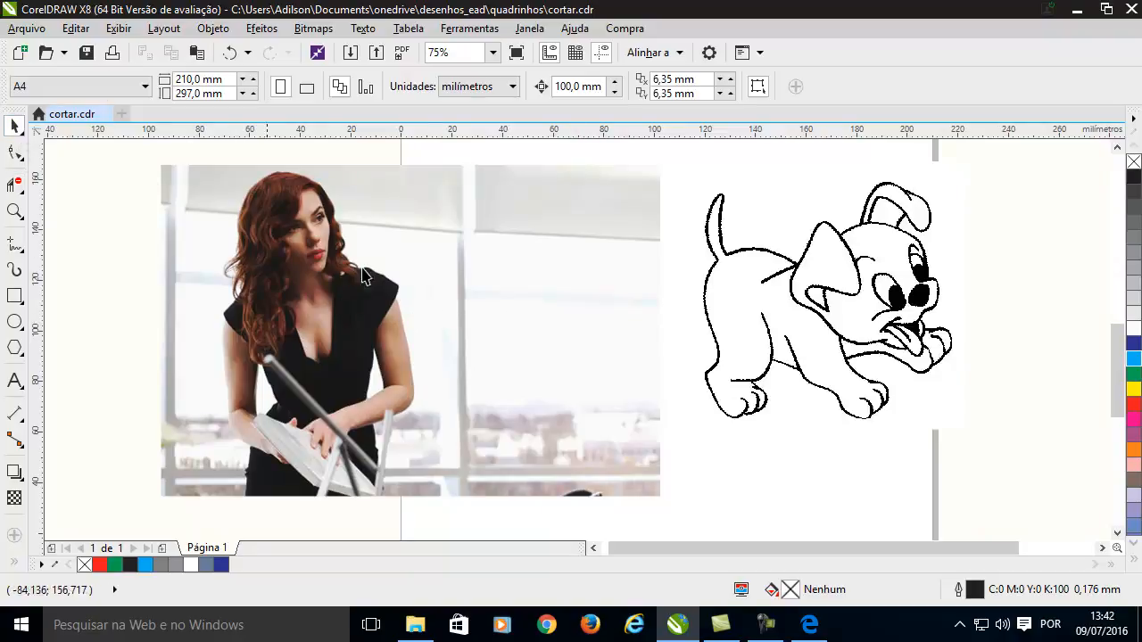
scroll(431, 301, down, 2)
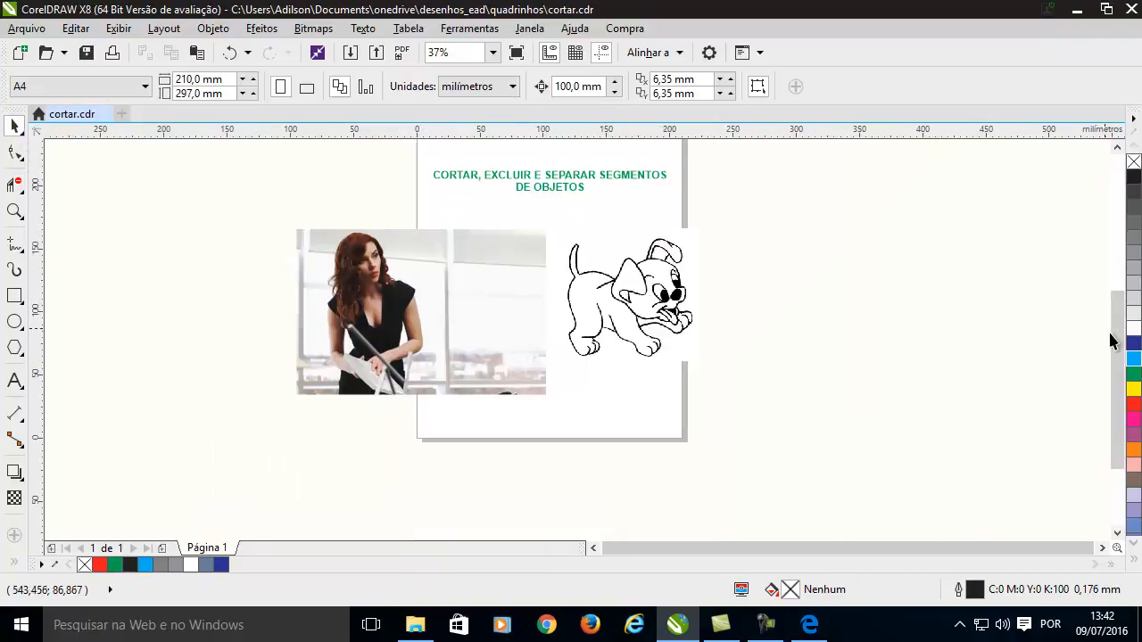
drag(1113, 340, 1102, 296)
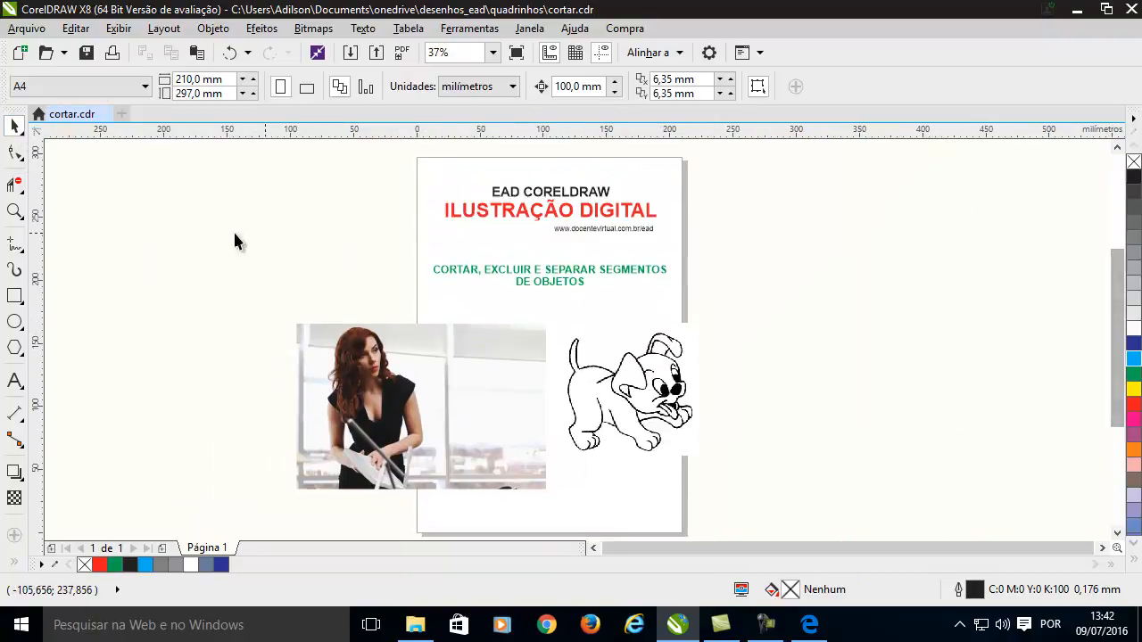
click(14, 296)
scroll(312, 250, up, 2)
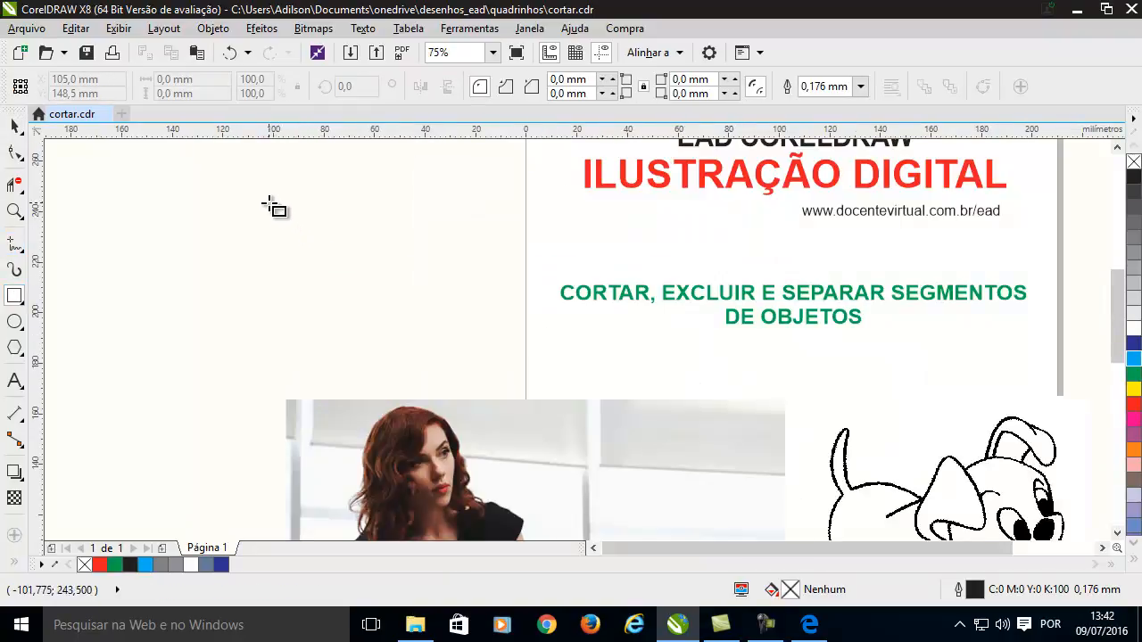
drag(269, 203, 457, 327)
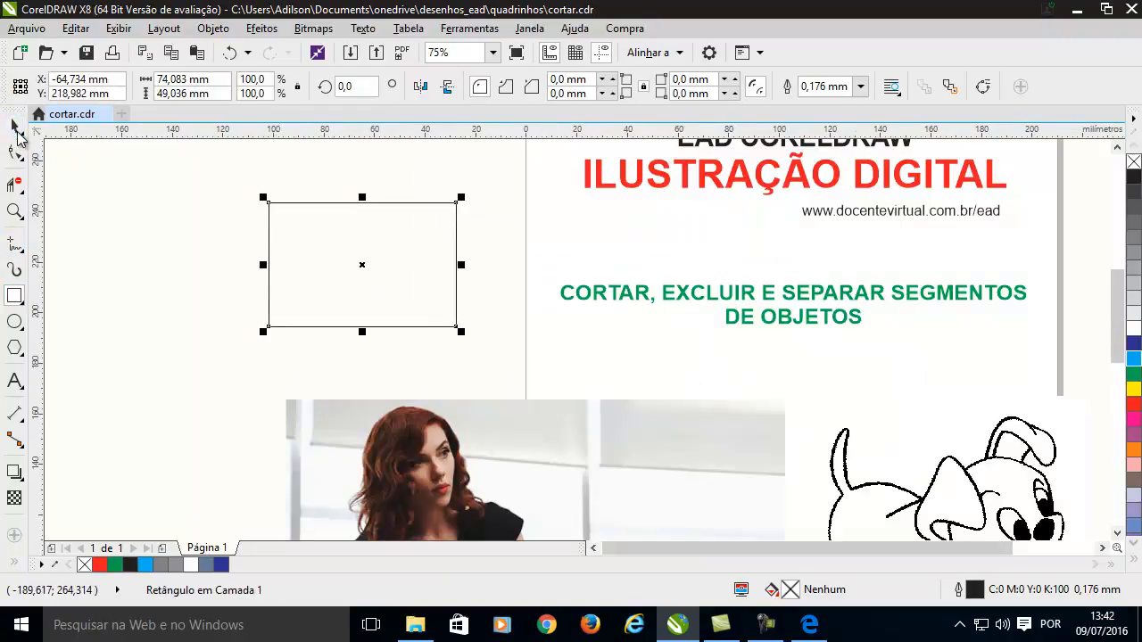
click(16, 129)
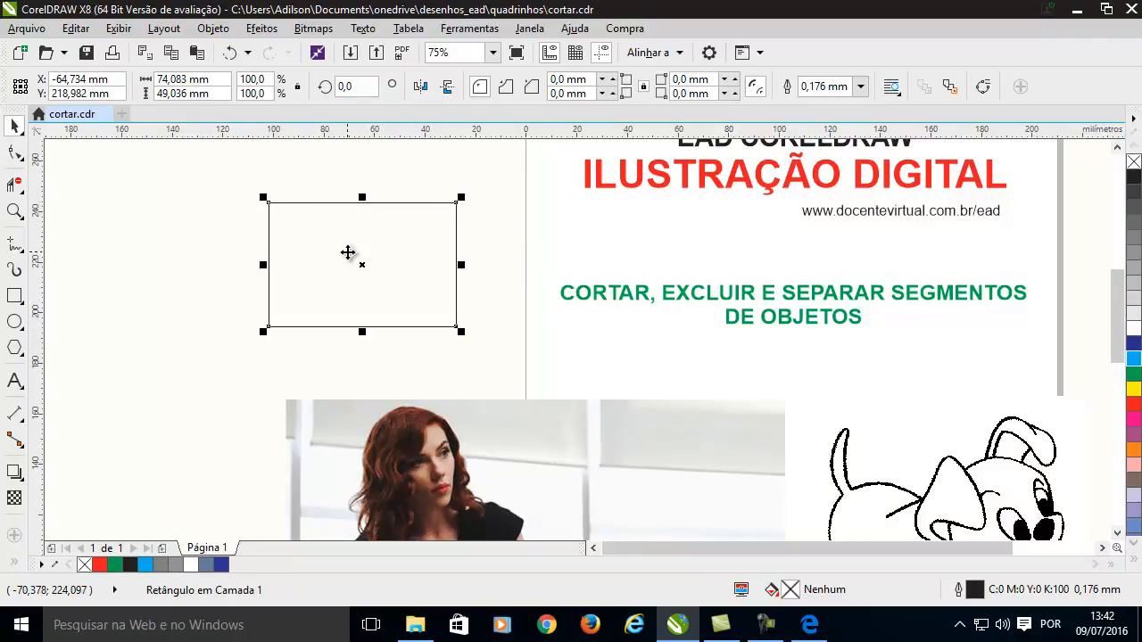
click(1133, 390)
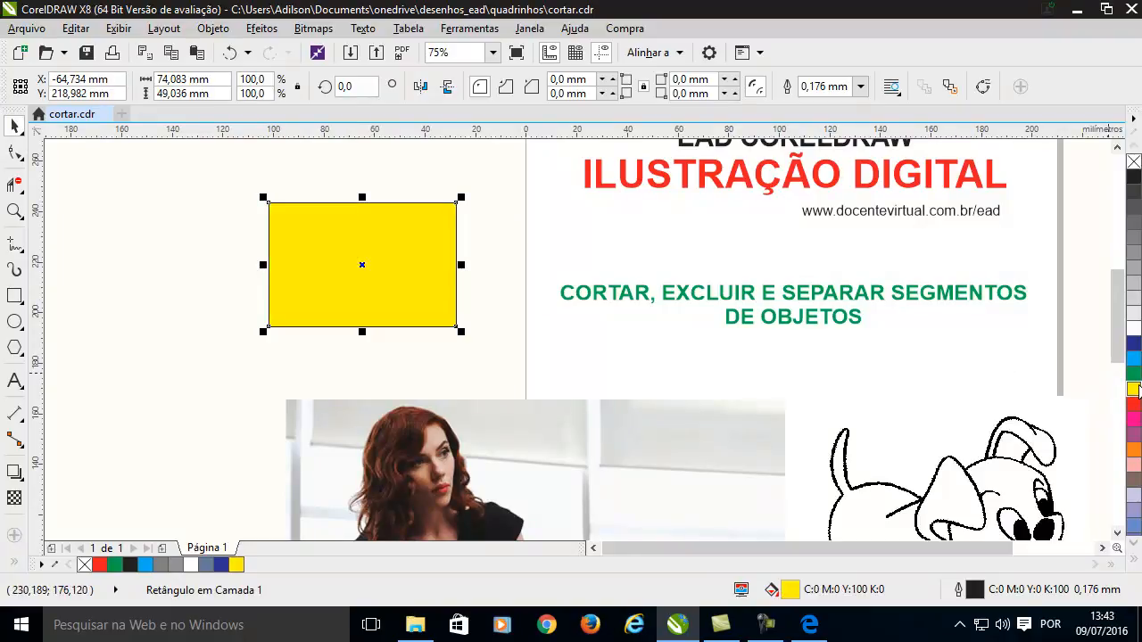
click(244, 250)
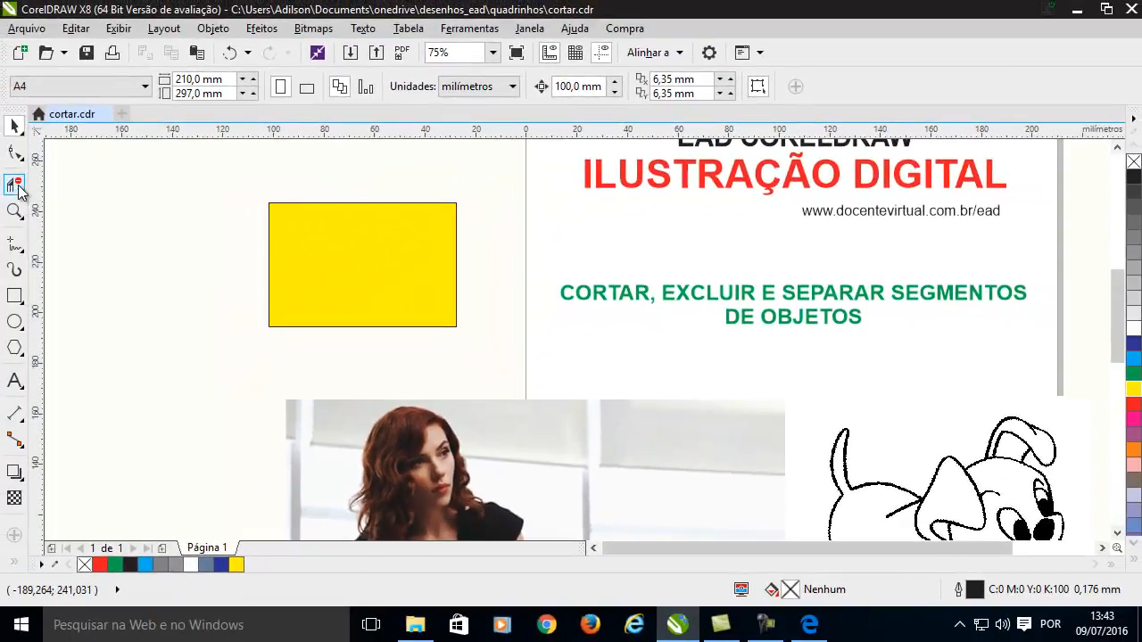
Step: Remove the yellow rectangle by its upper edge with the Virtual Segment Delete tool, and undo the deletion
click(14, 185)
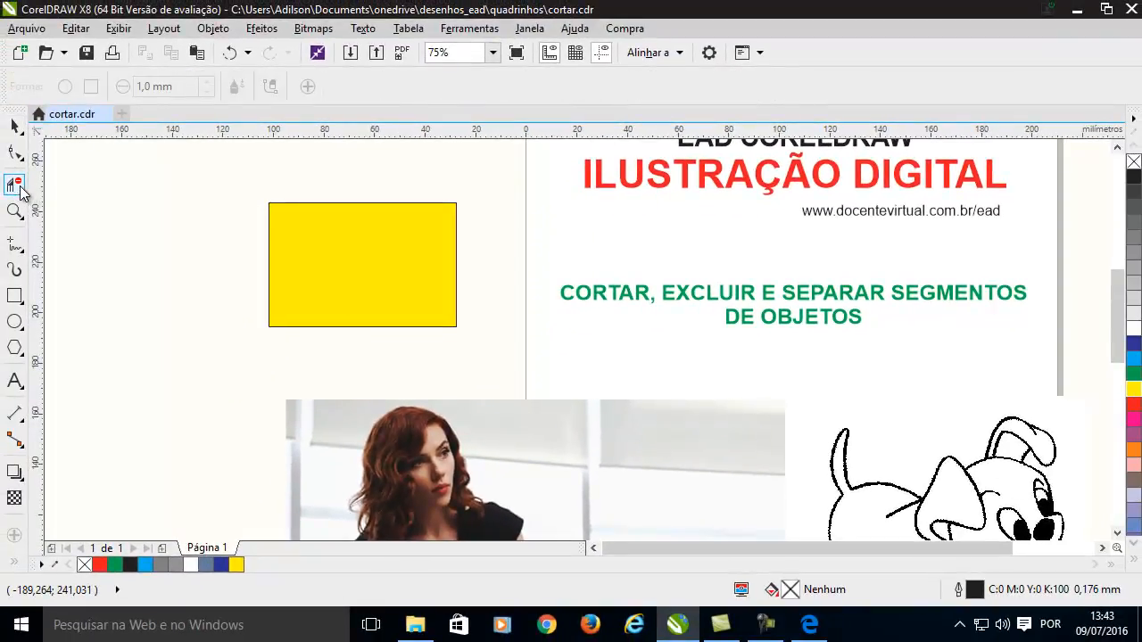
click(302, 204)
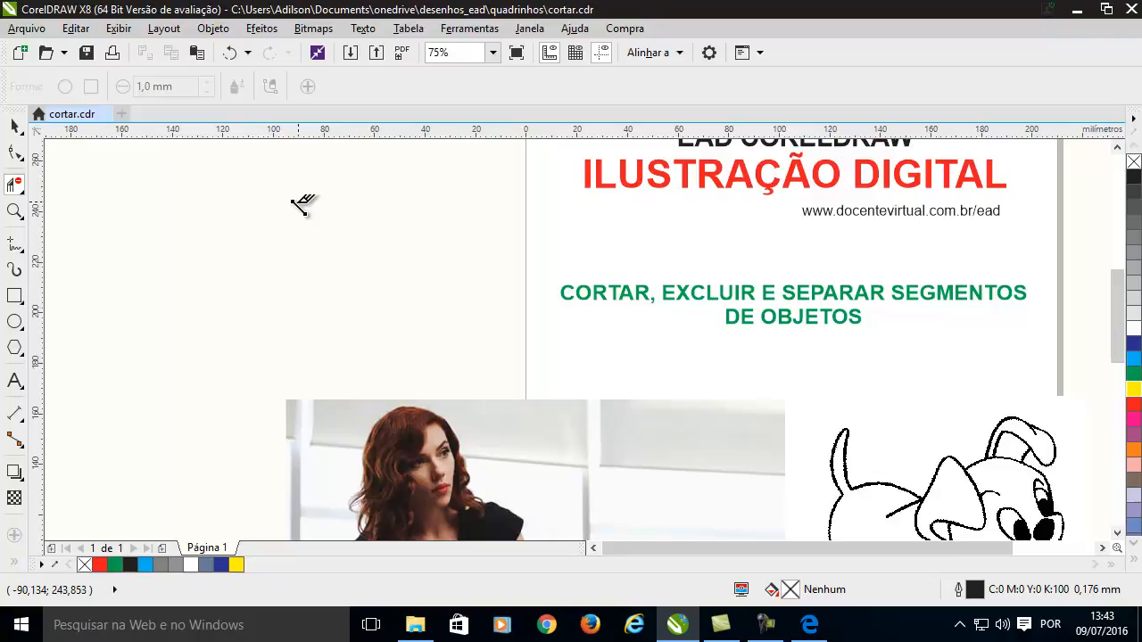
click(229, 53)
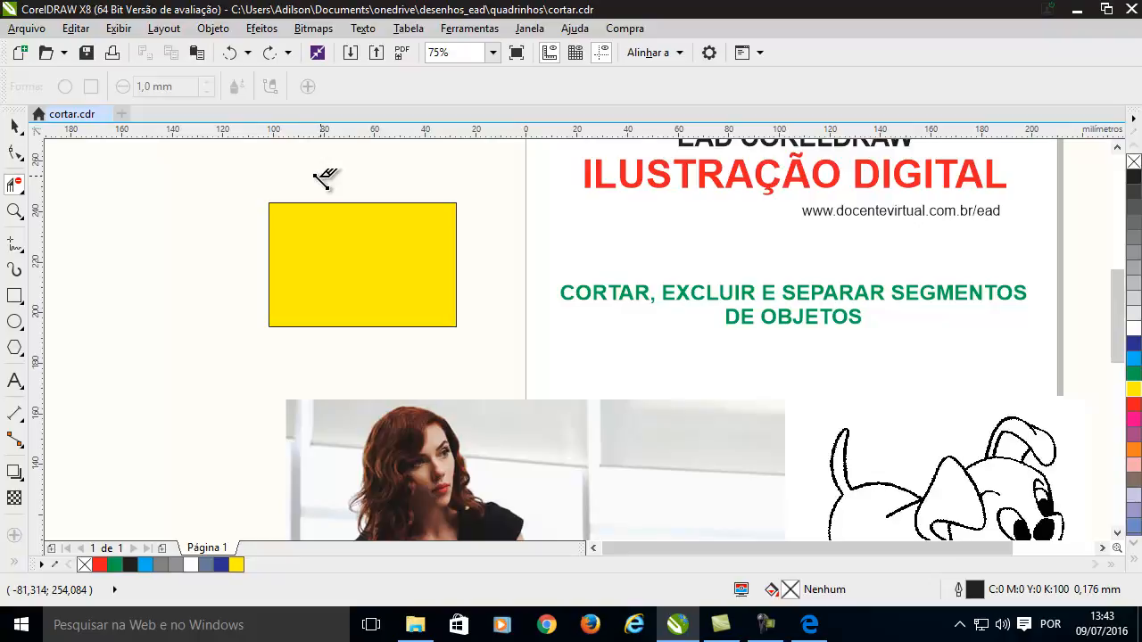
Step: Place two vertical guidelines across the yellow rectangle, at about X -94 mm and X -72 mm
click(16, 127)
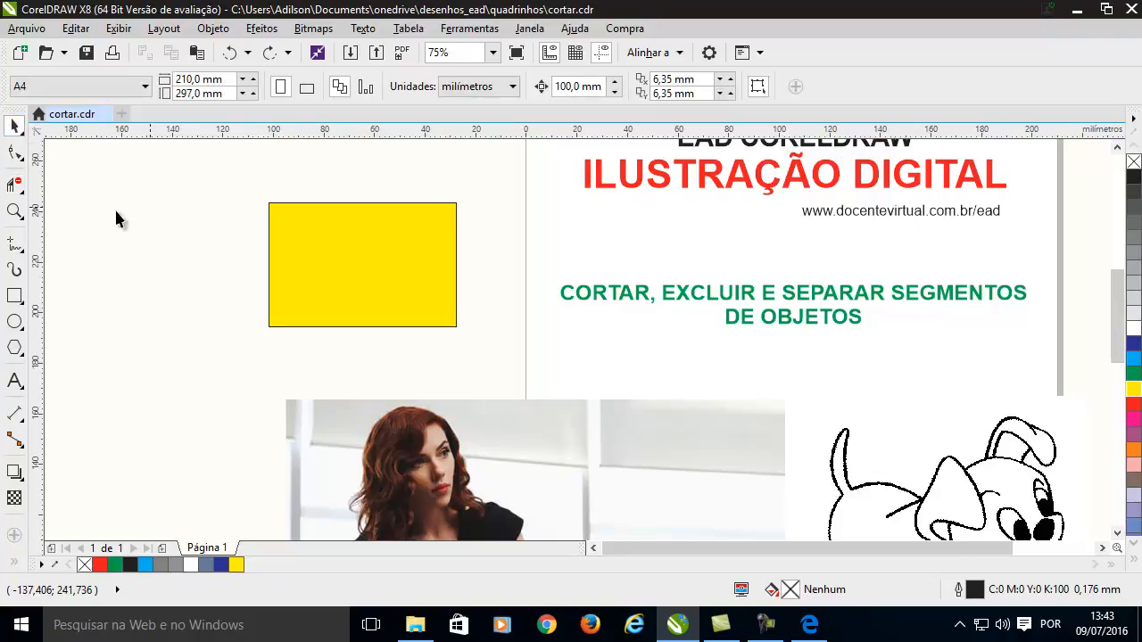
drag(39, 239, 288, 214)
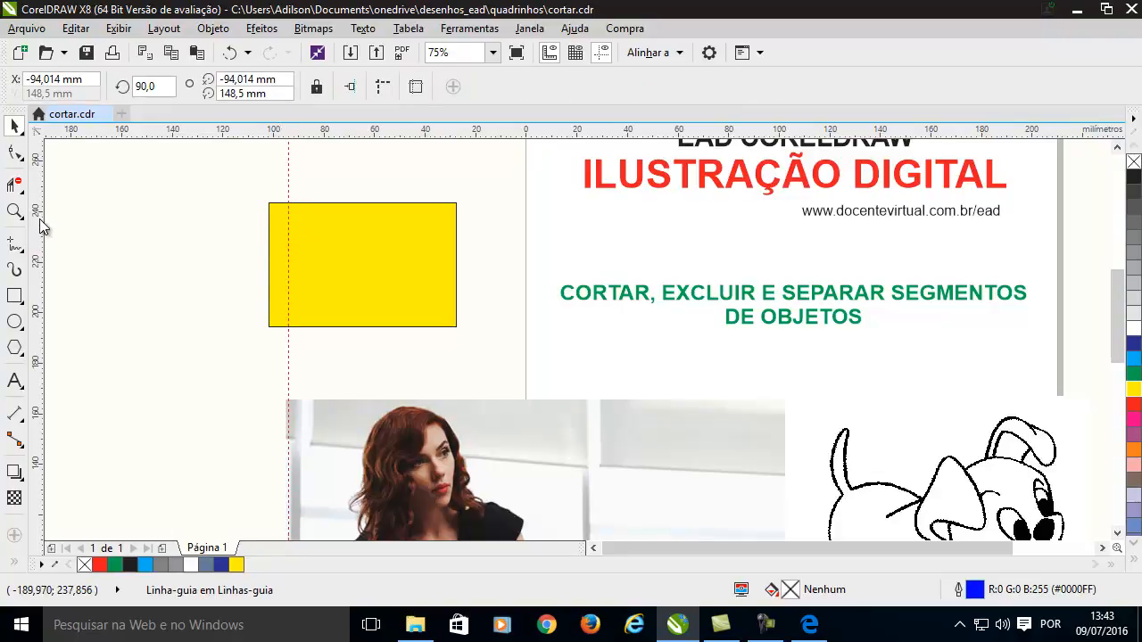
drag(39, 227, 344, 220)
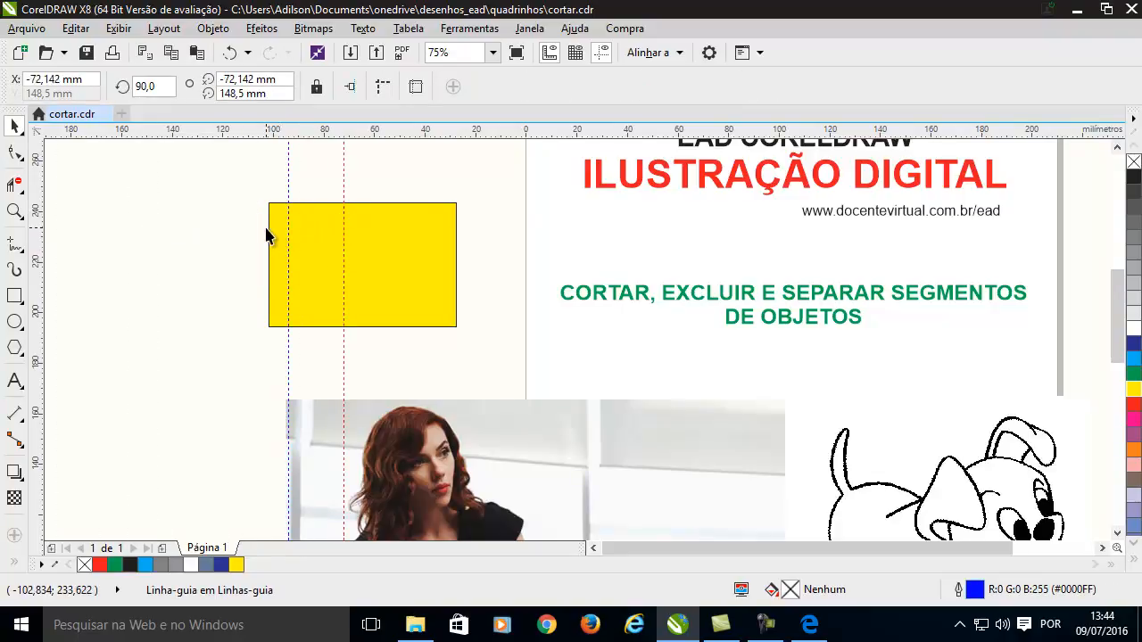
scroll(303, 206, up, 1)
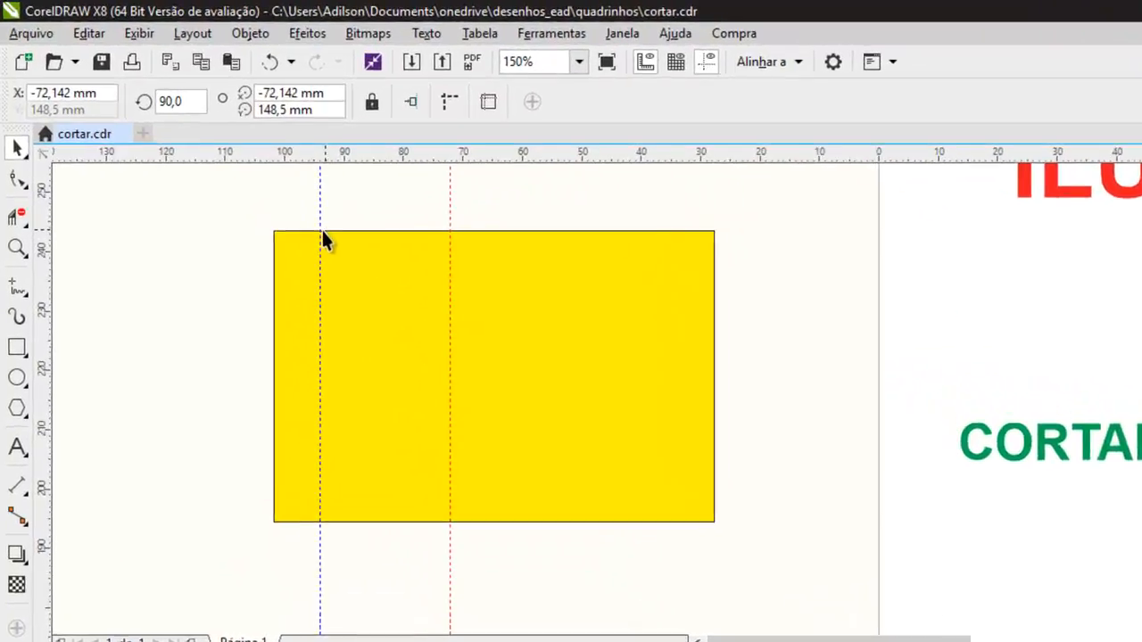
Step: Delete the rectangle's upper edge segment between the two guidelines with Virtual Segment Delete, and undo the deletion
click(18, 236)
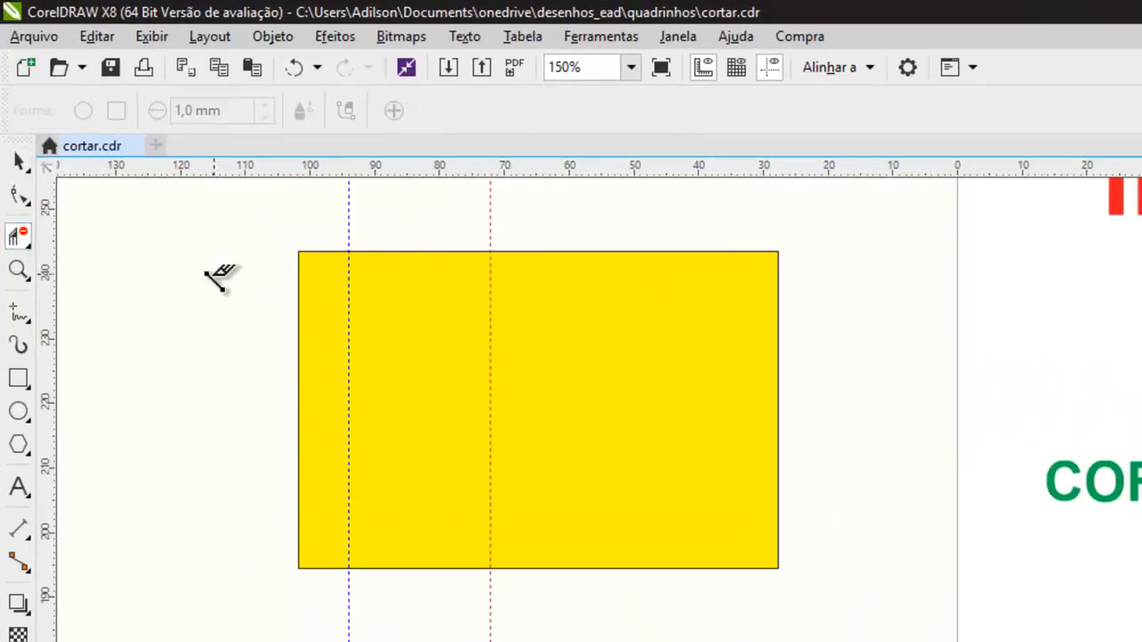
click(418, 252)
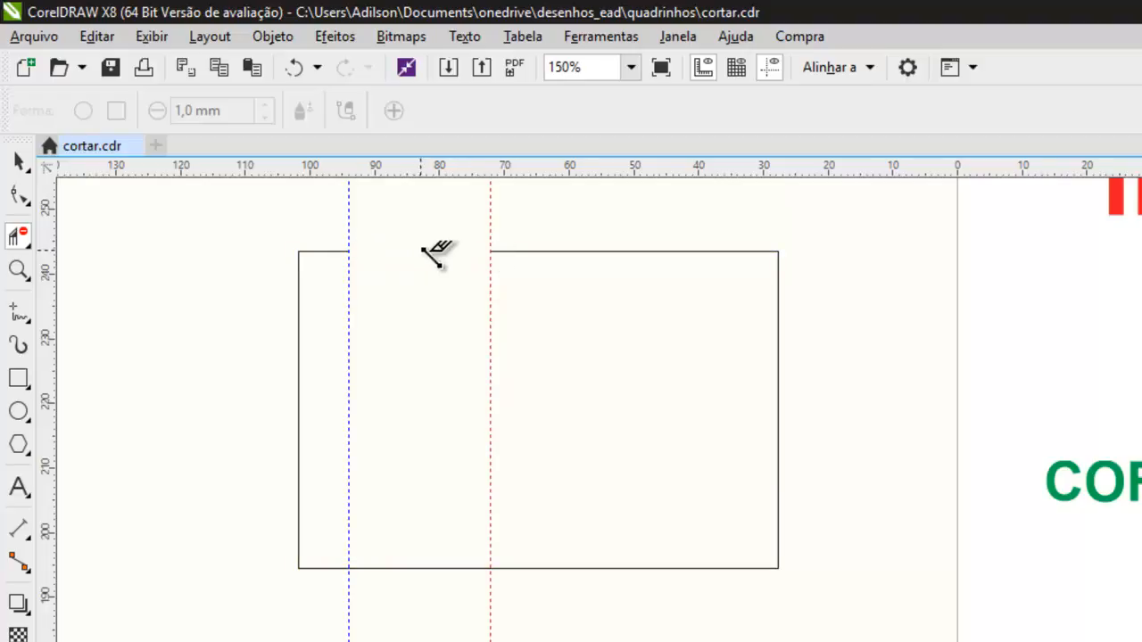
click(294, 67)
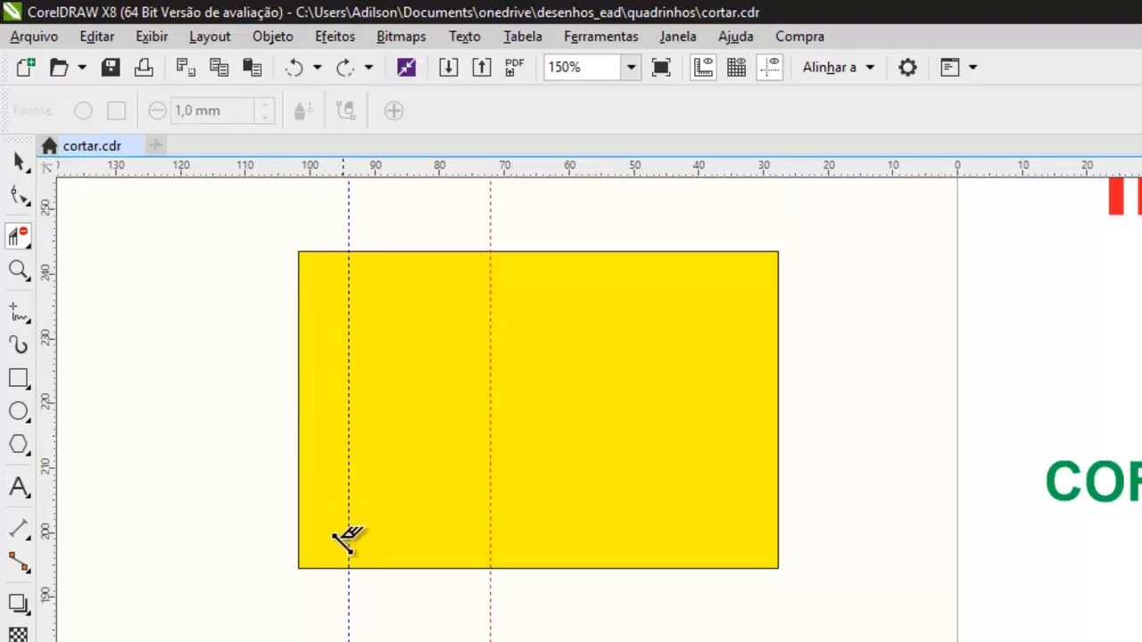
Step: Try deleting the rectangle's outline outside the left guideline, then outside the right guideline, undoing each virtual segment deletion
click(300, 355)
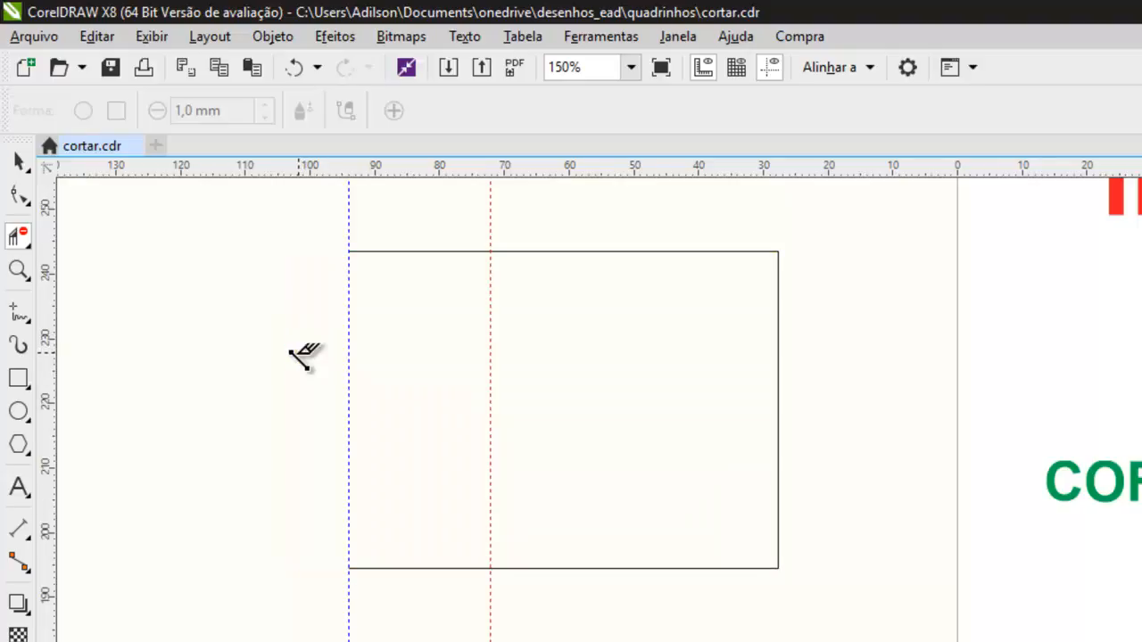
click(294, 67)
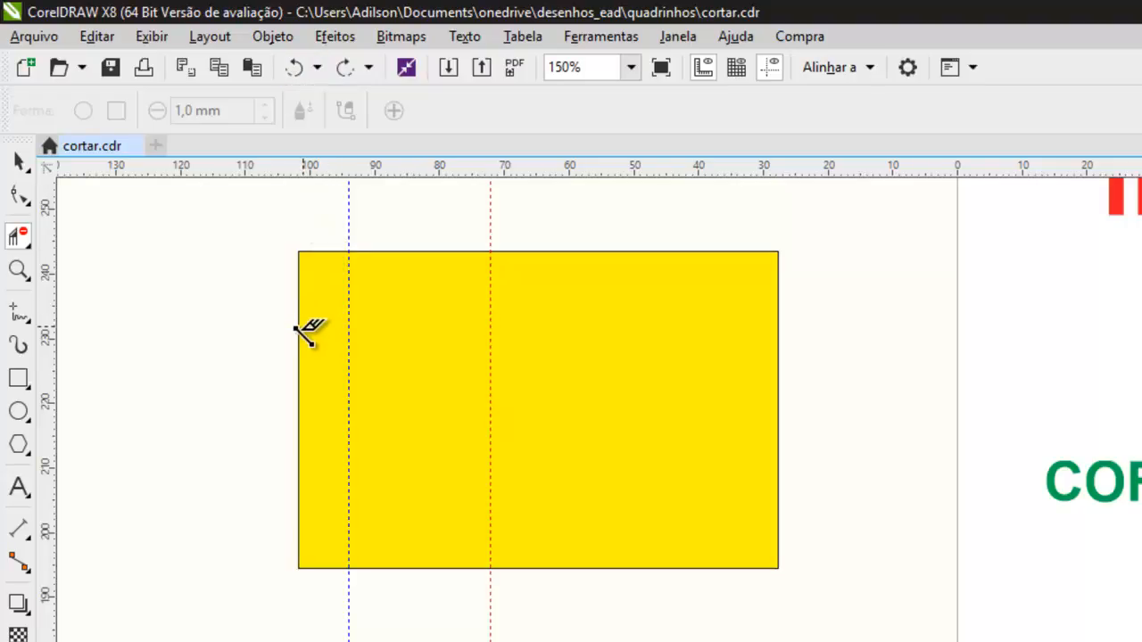
key(ctrl+shift+z)
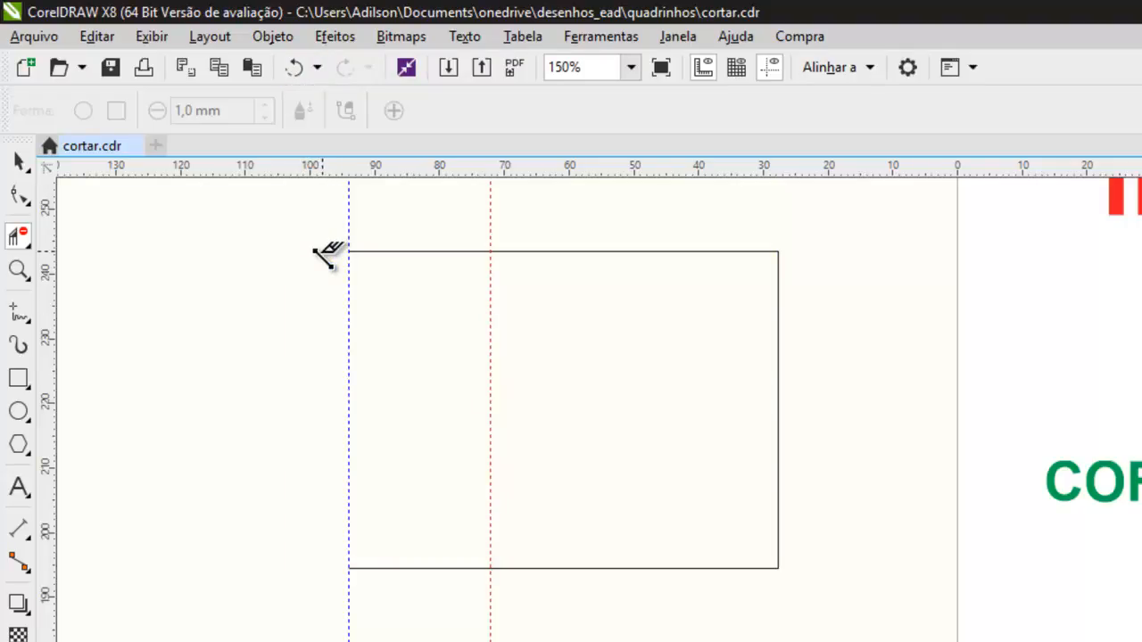
click(293, 66)
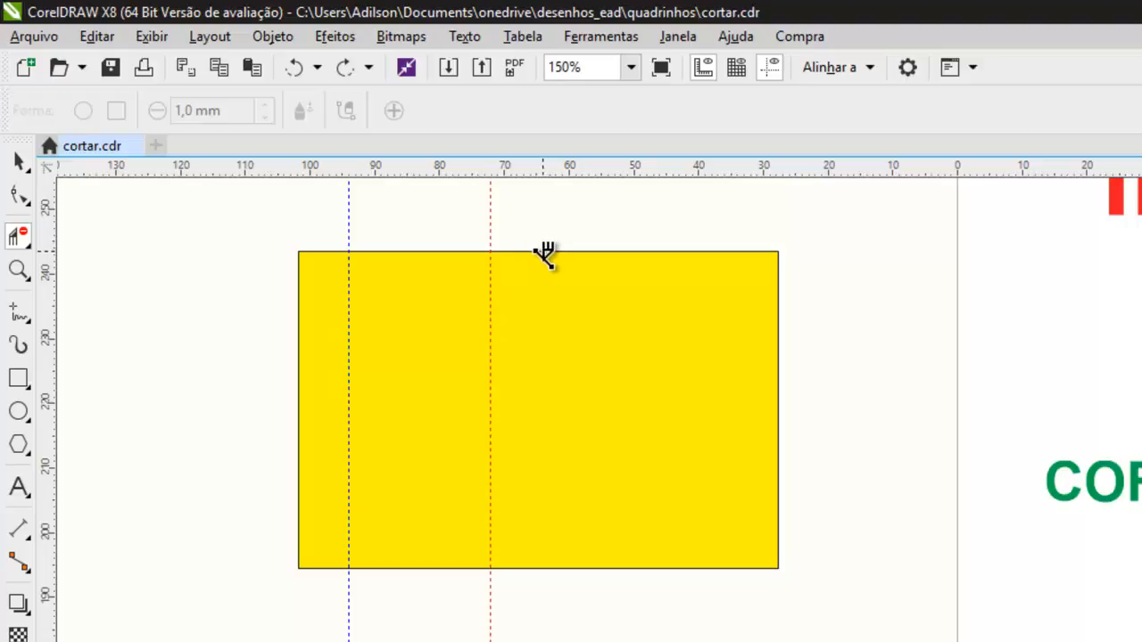
key(ctrl+shift+z)
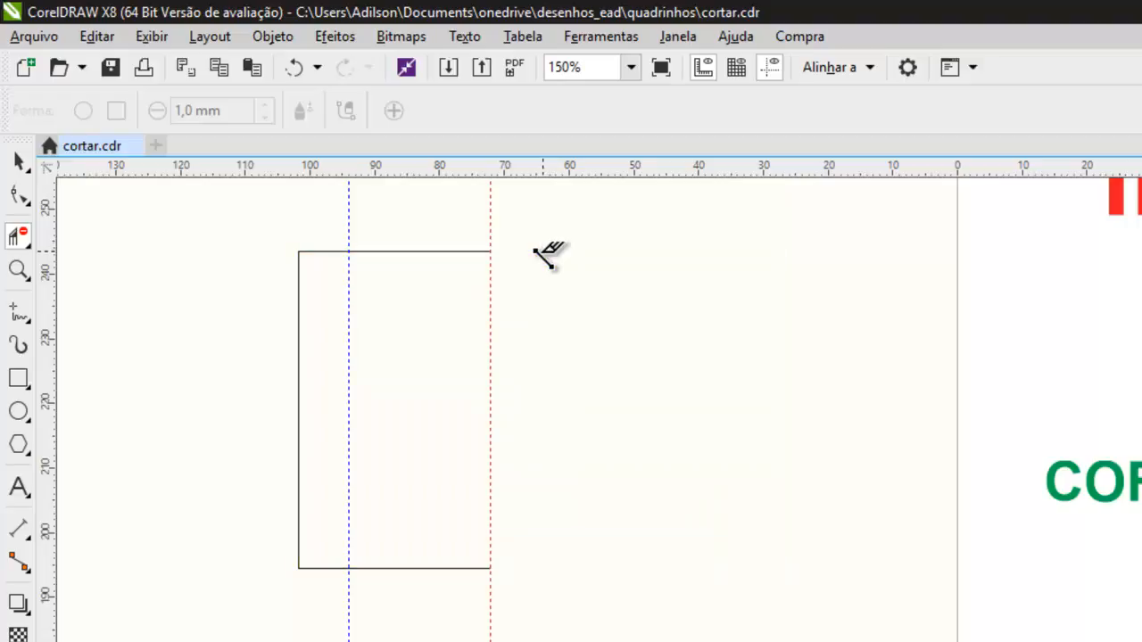
click(291, 67)
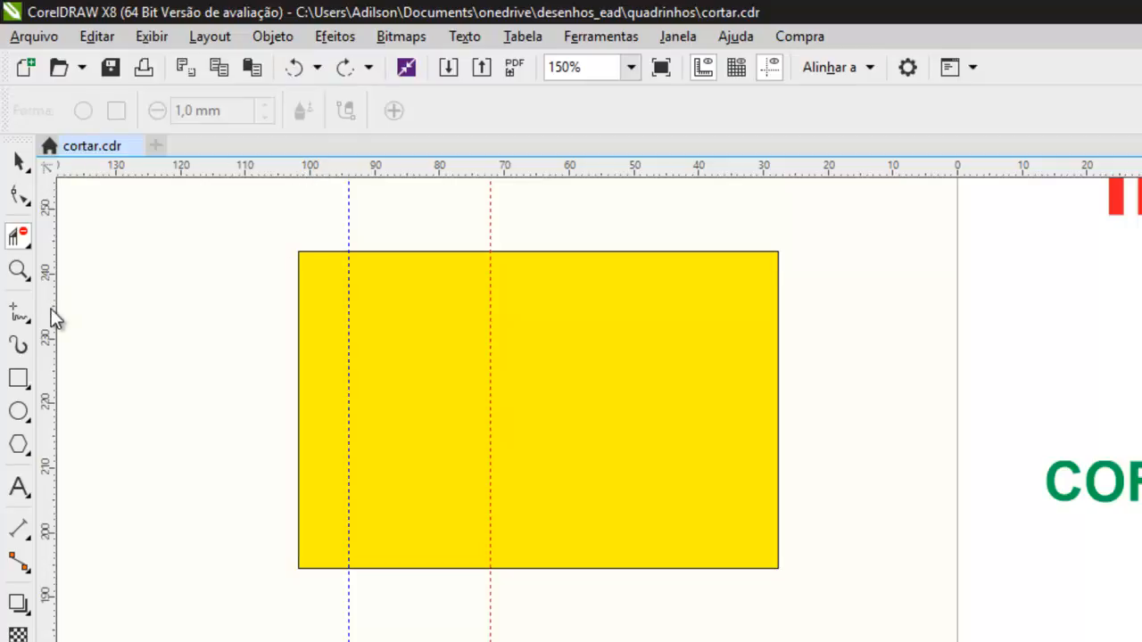
Step: Add a third vertical guideline at about X -48 mm, delete the upper edge segment between it and the second guideline, and undo that deletion
drag(54, 320, 647, 362)
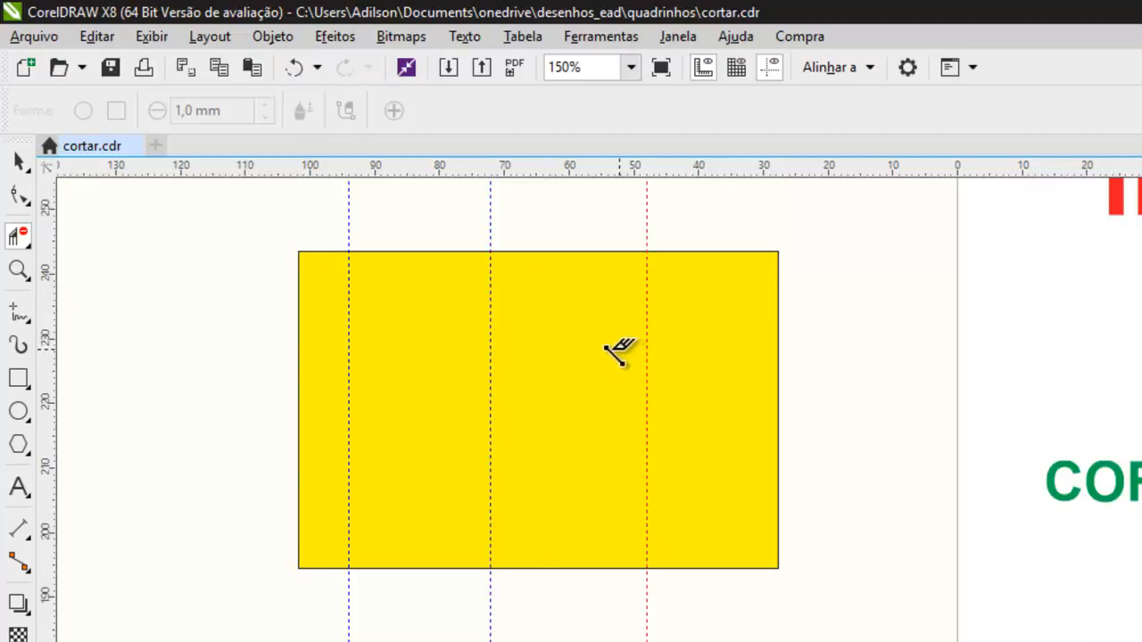
click(600, 252)
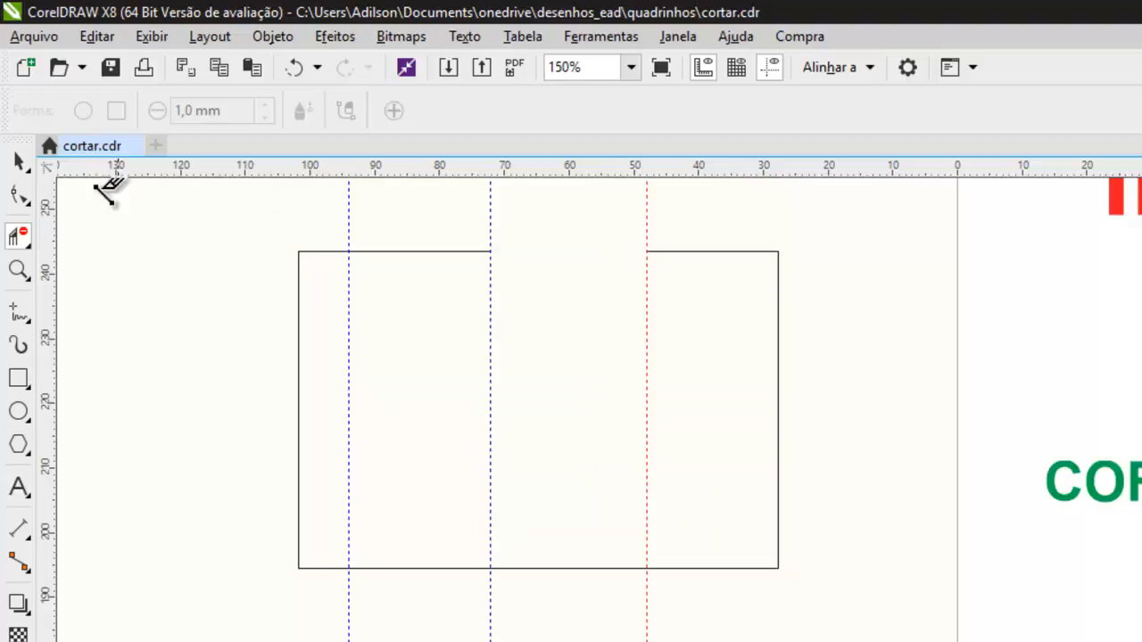
click(20, 162)
click(331, 238)
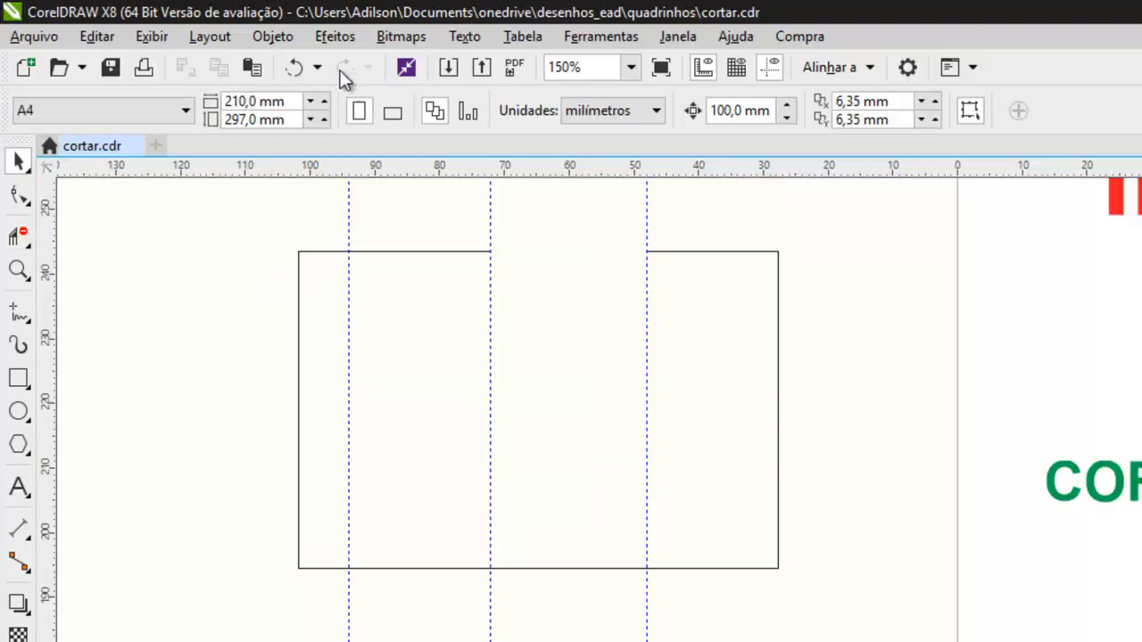
click(294, 67)
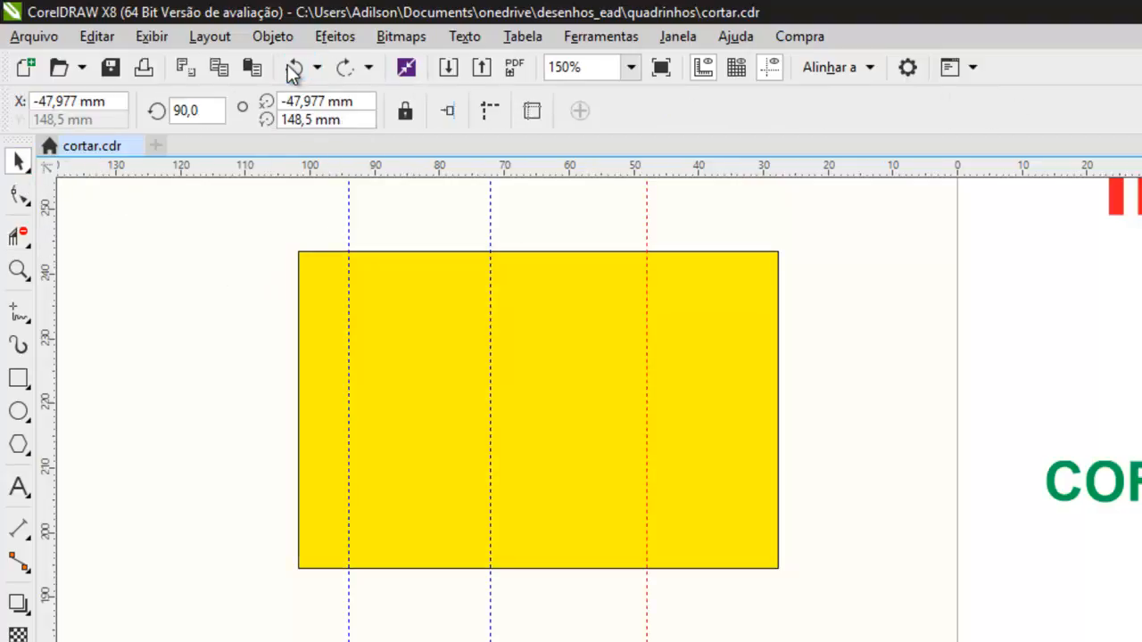
Step: Delete the three vertical guidelines crossing the yellow rectangle
click(348, 226)
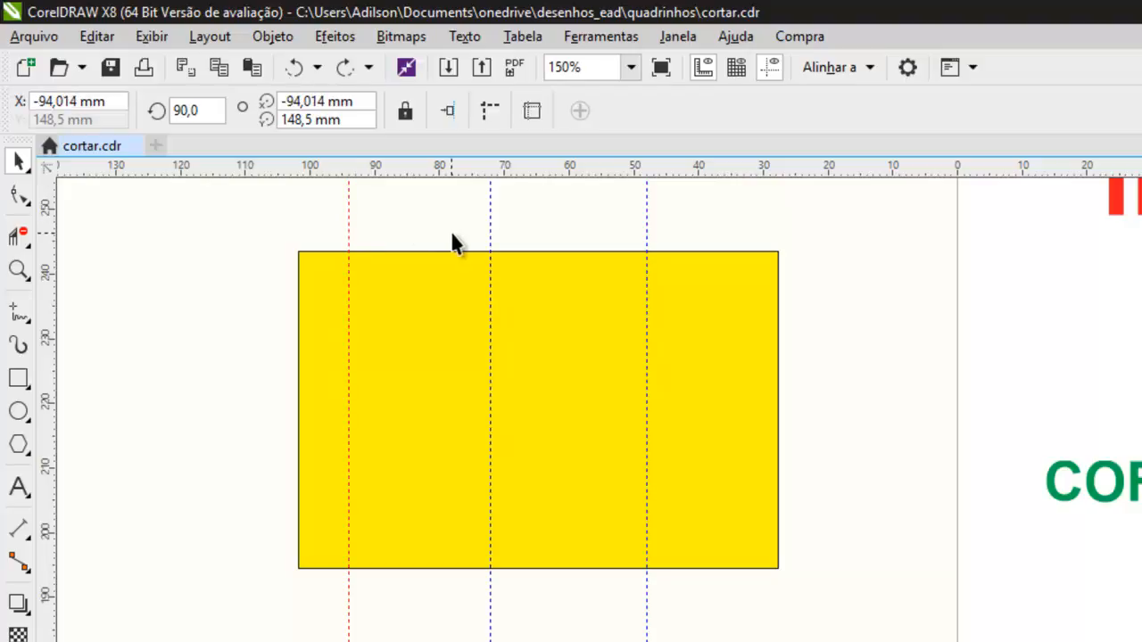
key(Delete)
click(490, 232)
key(Delete)
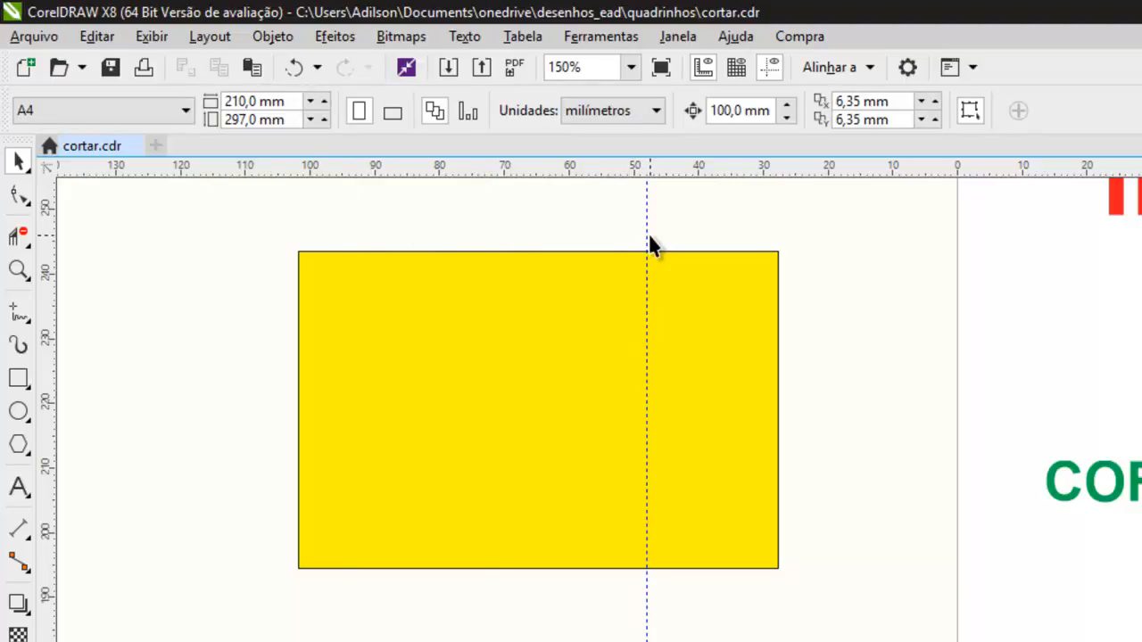
click(647, 230)
key(Delete)
Step: Draw an ellipse about 37 x 11 mm across the yellow rectangle's upper edge, virtually delete the edge segment inside it, and undo the deletion
click(19, 411)
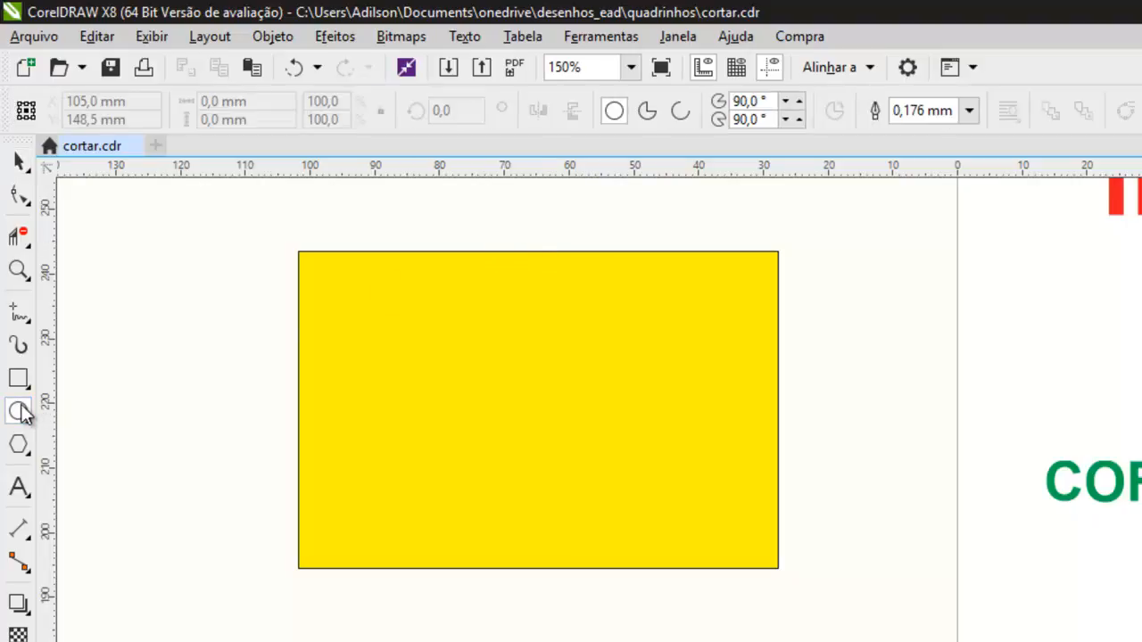
drag(406, 222, 644, 295)
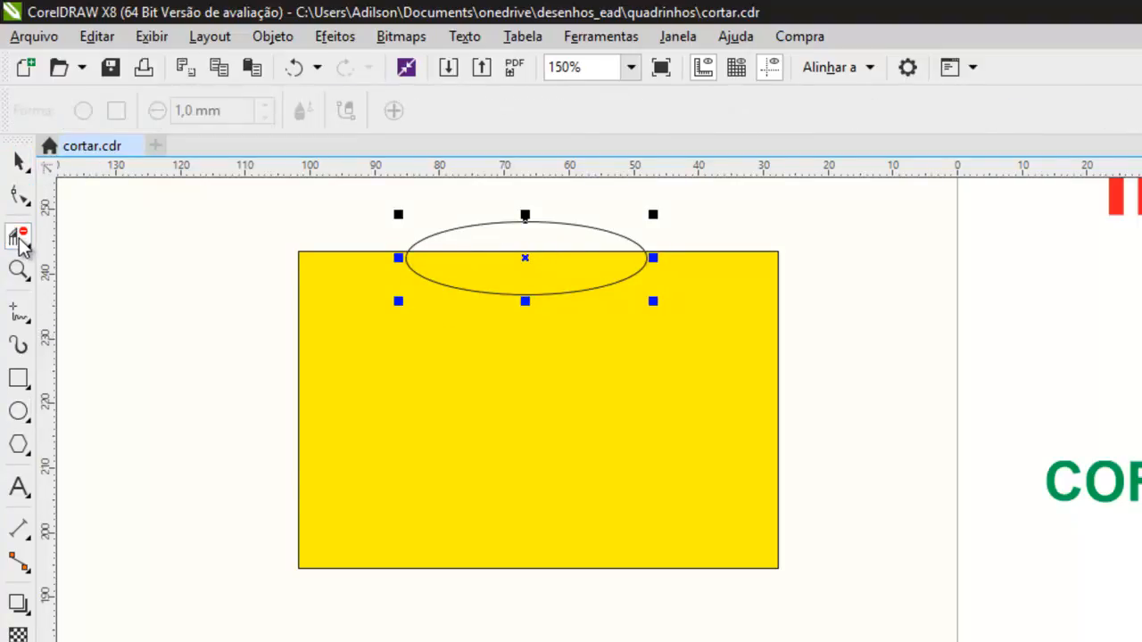
click(450, 253)
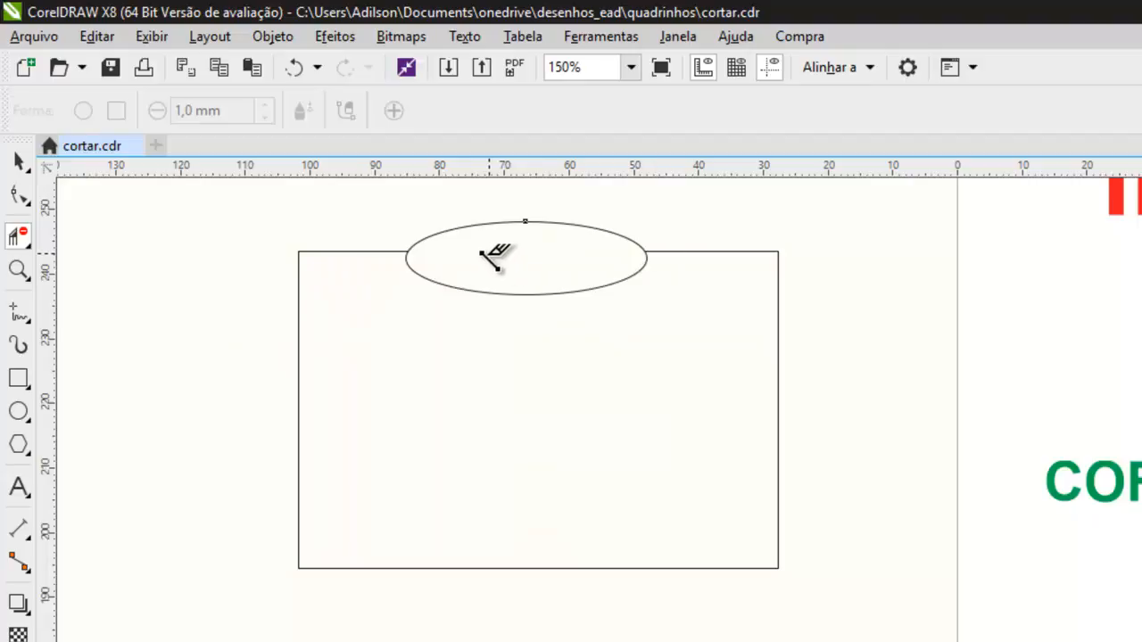
click(294, 68)
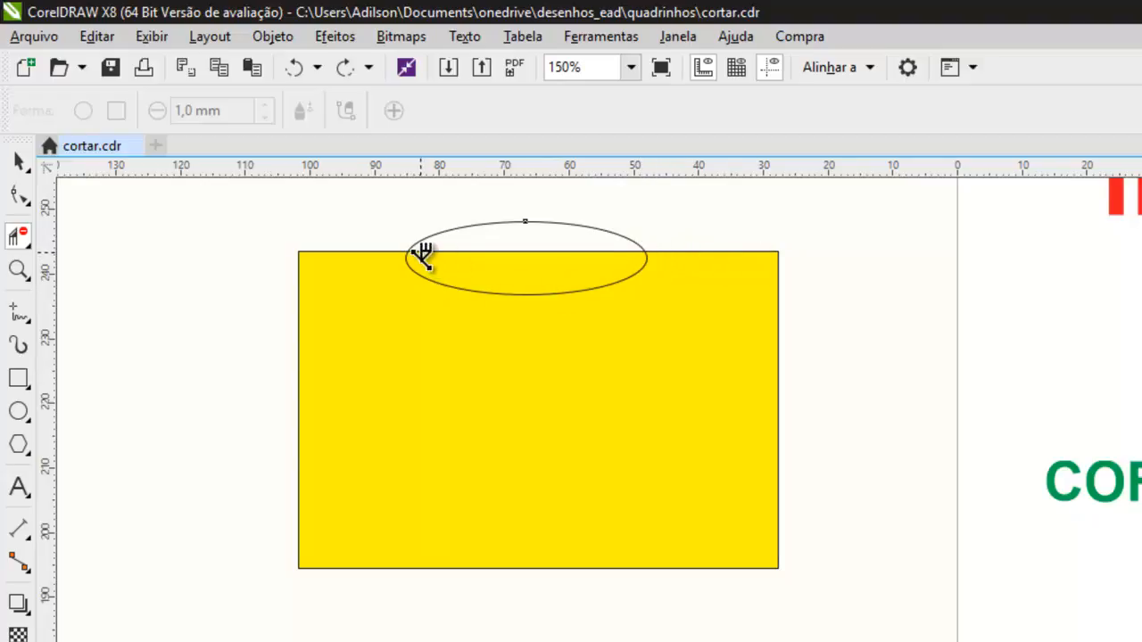
Step: Try deleting the ellipse's lower arc inside the yellow rectangle with Virtual Segment Delete, undo that, and remove the ellipse
click(527, 294)
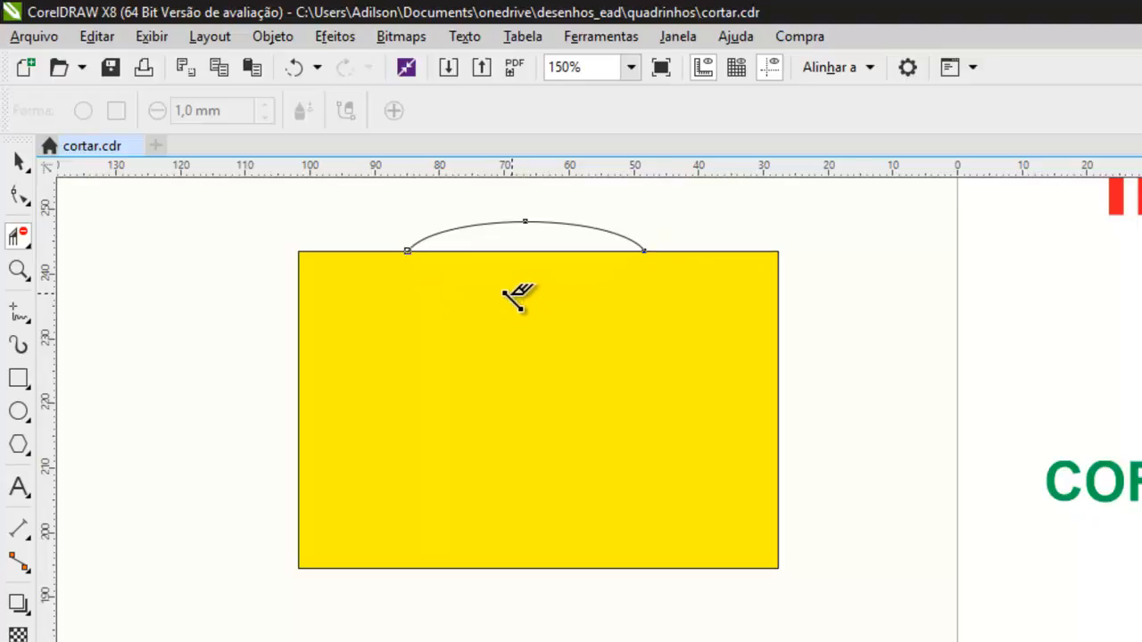
click(16, 165)
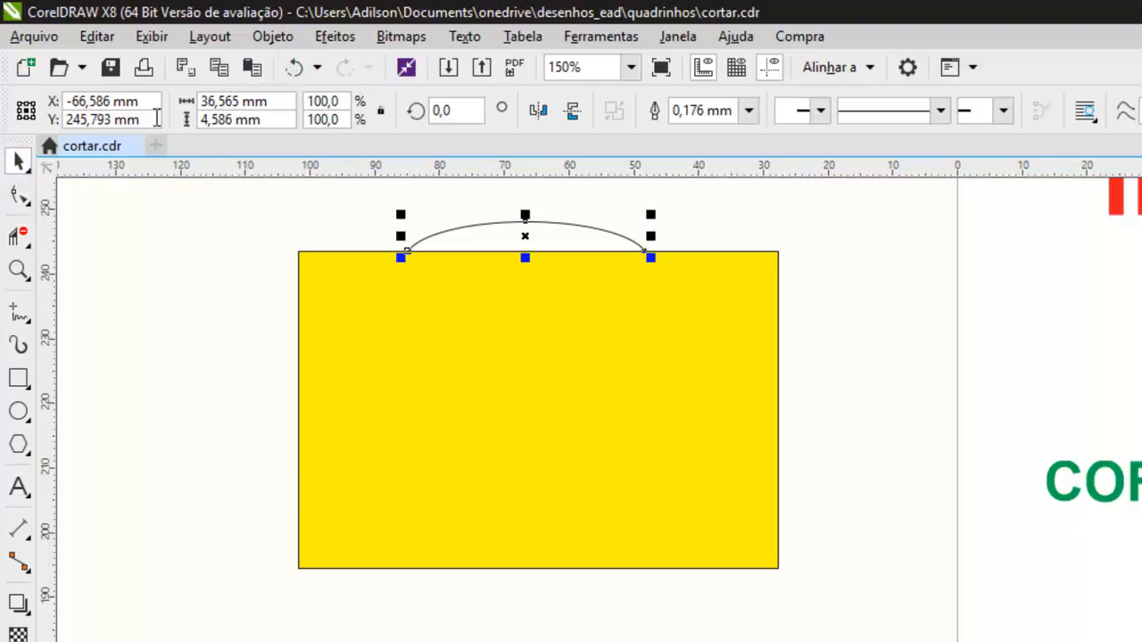
click(295, 68)
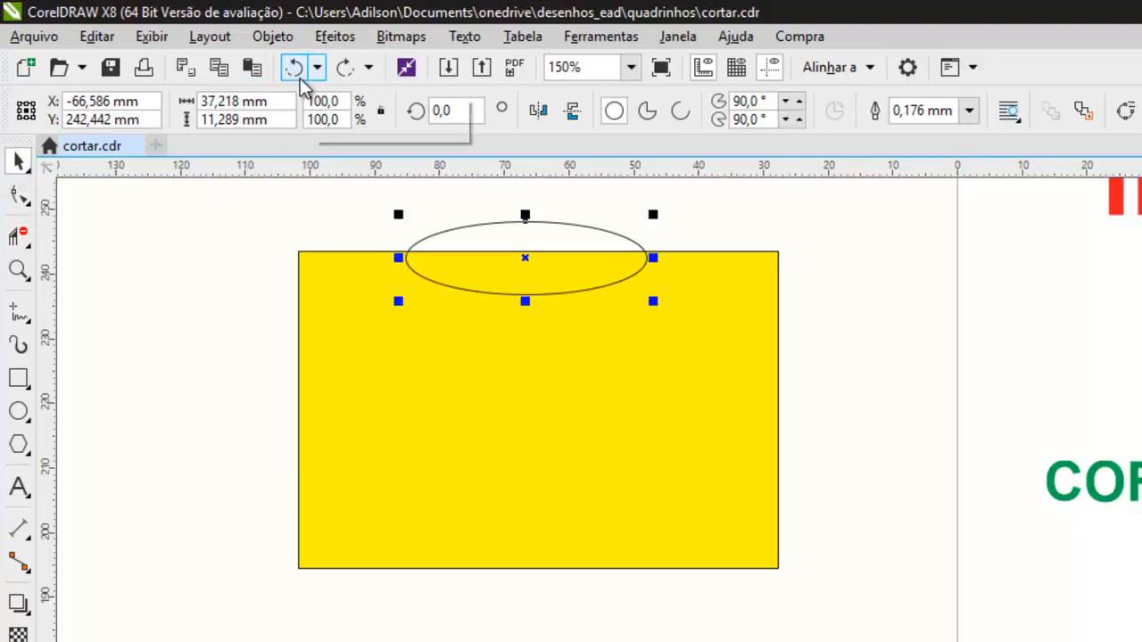
click(245, 207)
click(512, 238)
key(Delete)
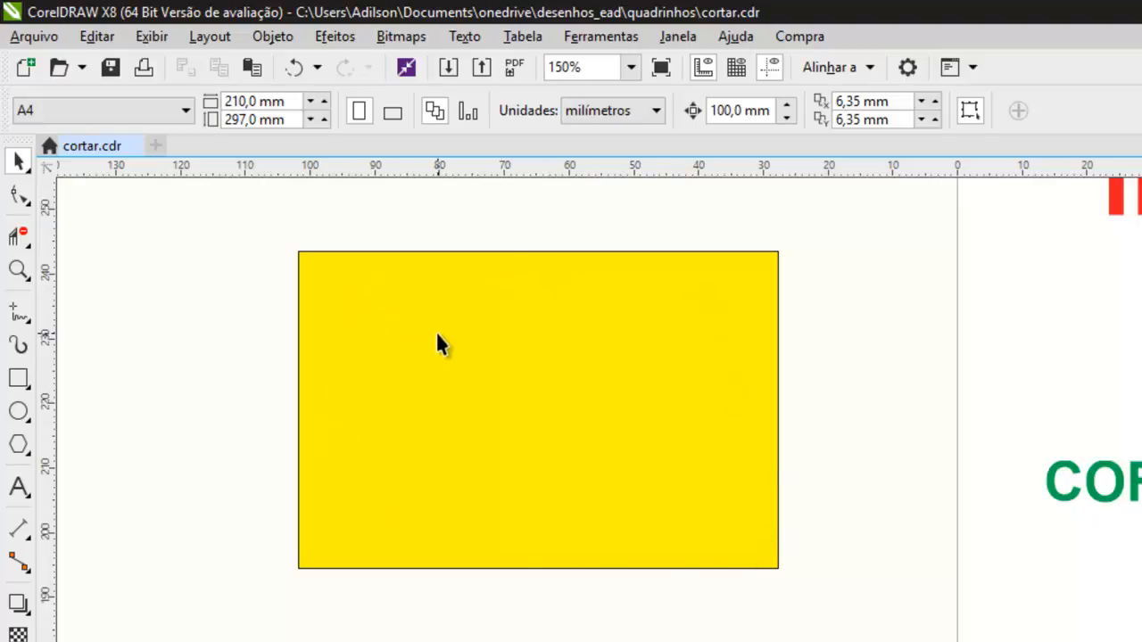
Step: Draw a small rectangle about 12 x 25.4 mm crossing the yellow rectangle's right edge
click(19, 378)
drag(732, 319, 811, 483)
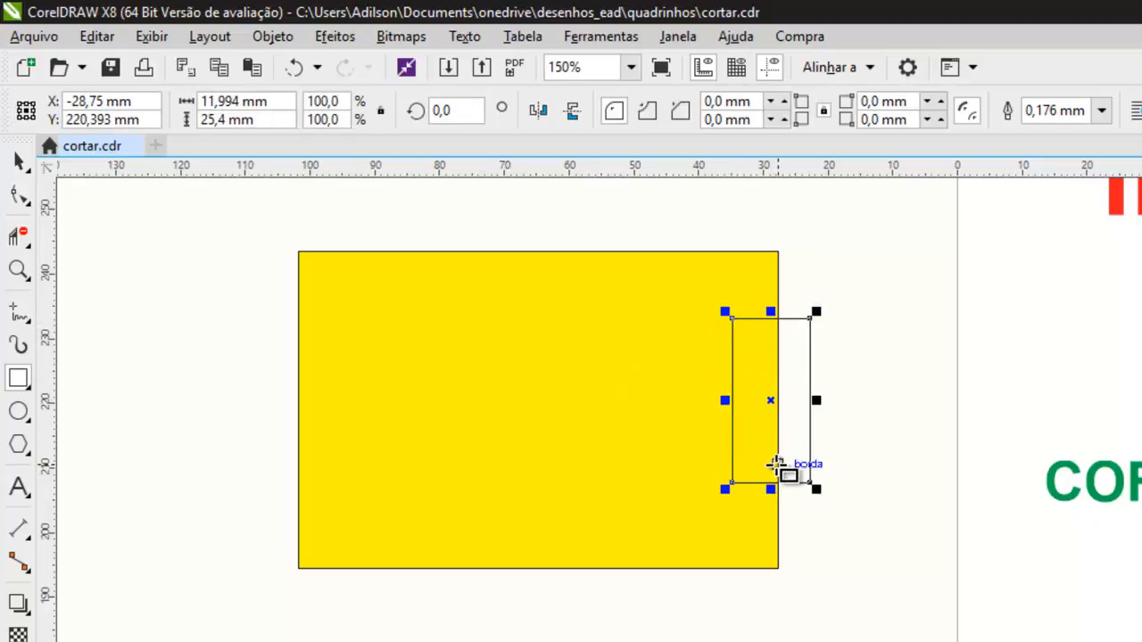
Step: Virtually delete the yellow rectangle's edge segment inside the small rectangle, move the small rectangle aside to show the gap, and undo both changes
click(19, 238)
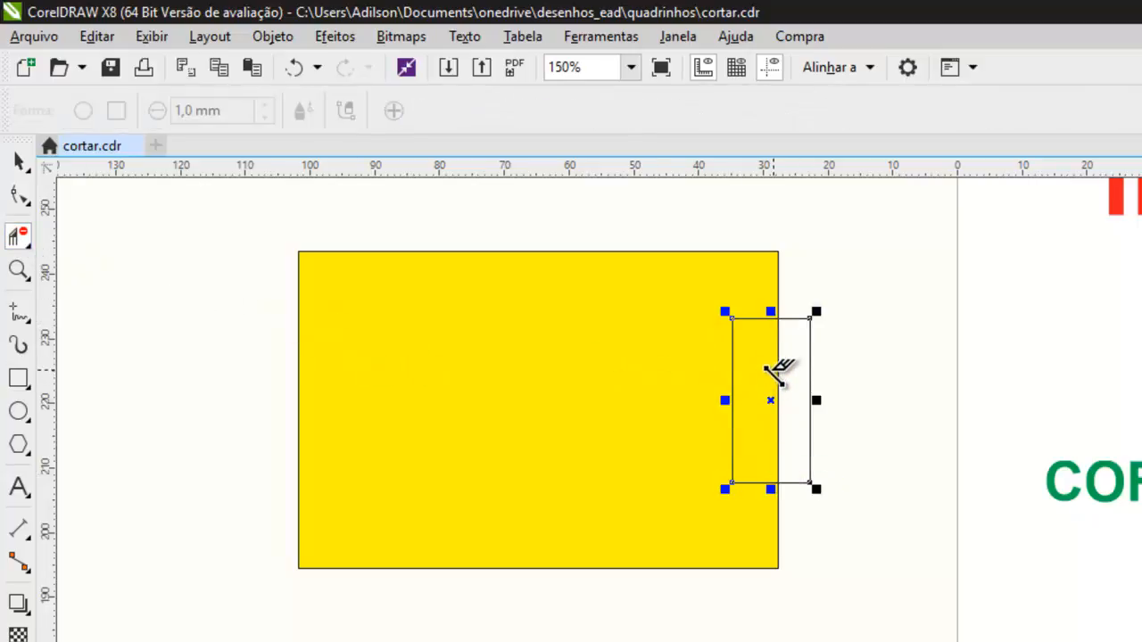
click(778, 357)
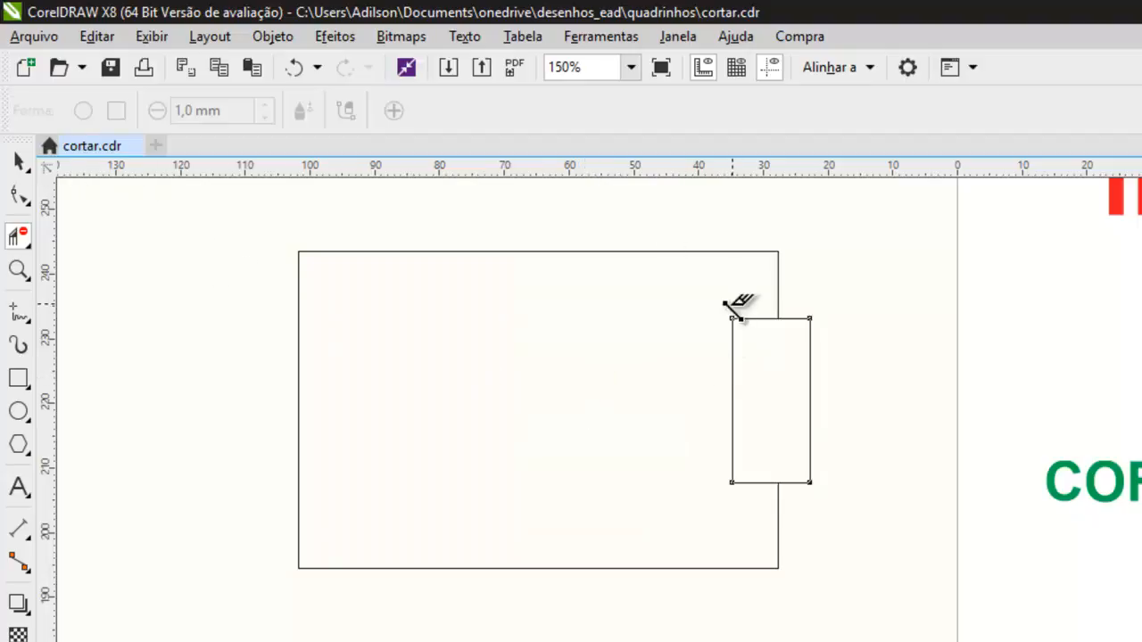
click(20, 160)
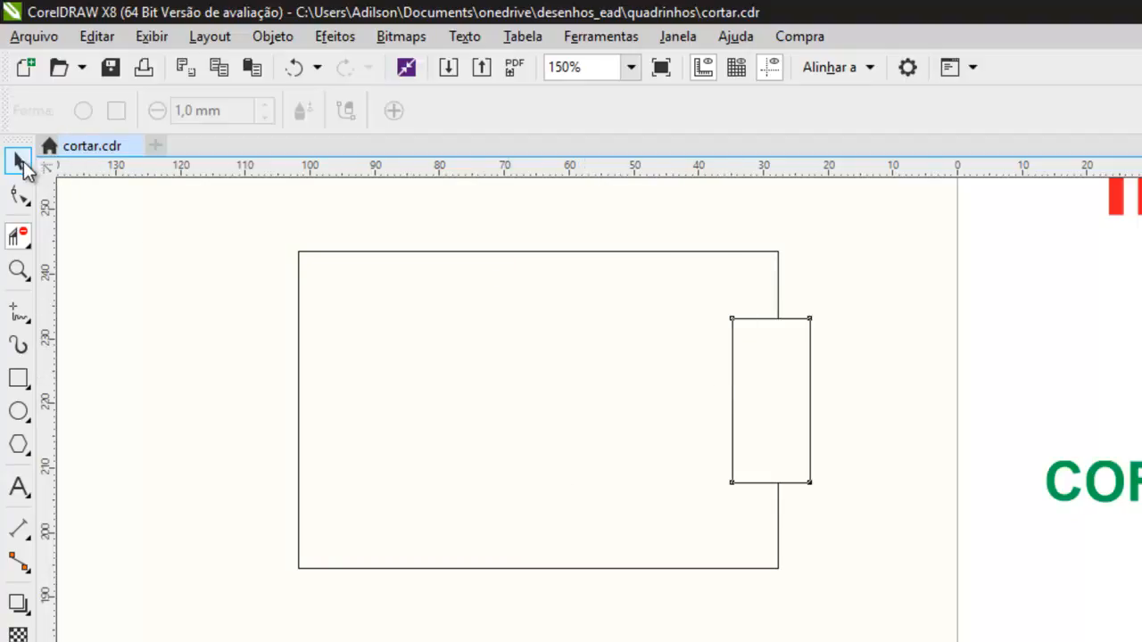
click(795, 375)
drag(795, 374, 920, 360)
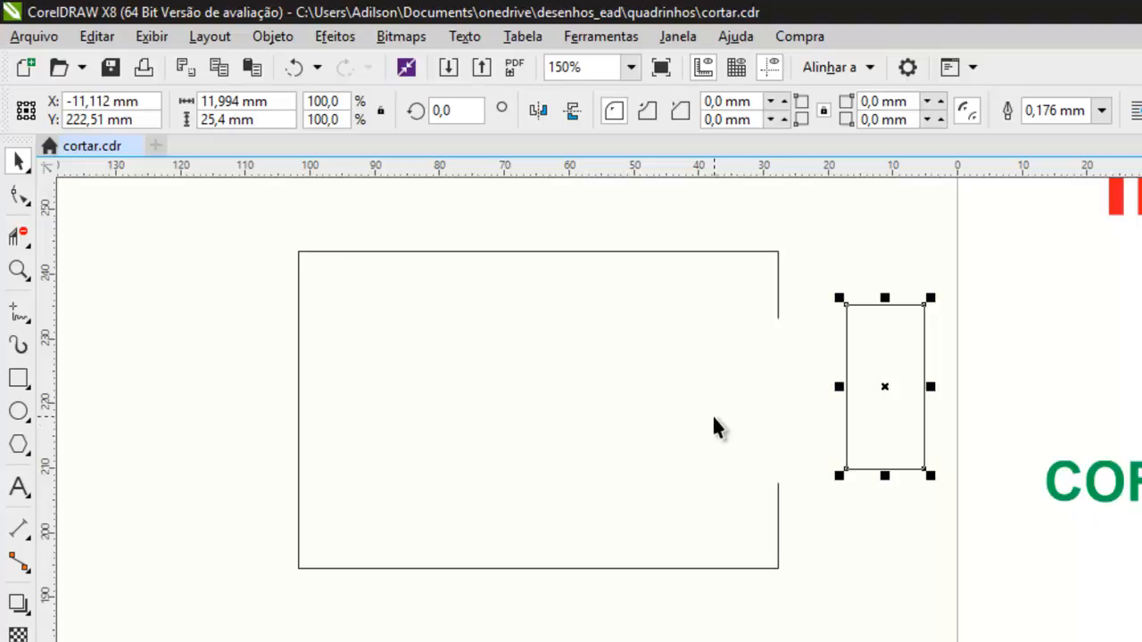
click(293, 70)
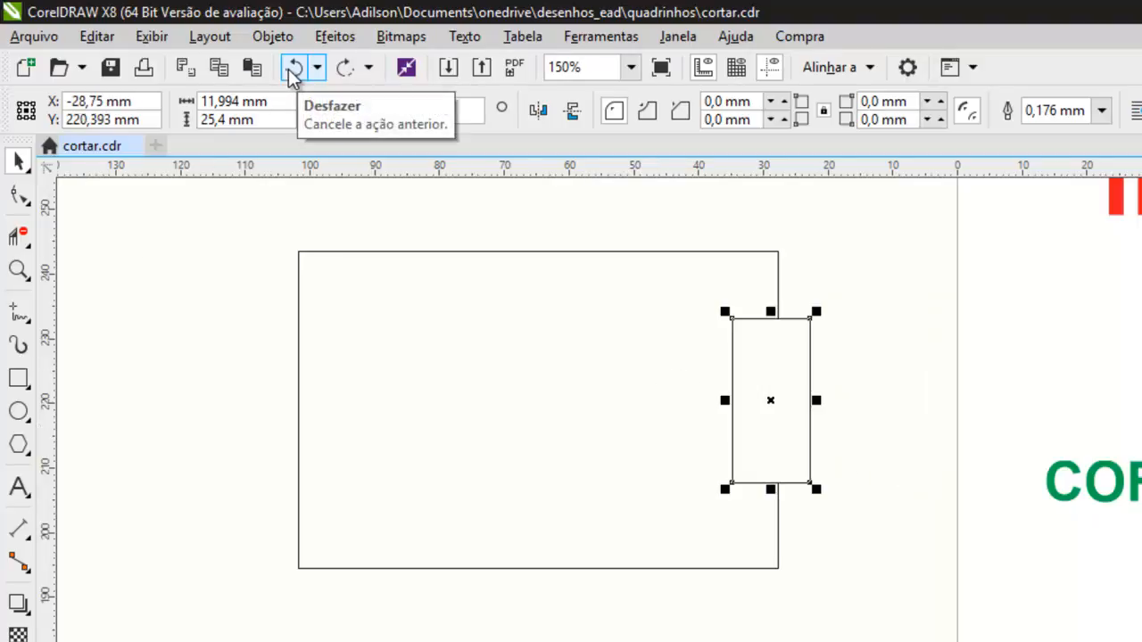
click(294, 71)
Step: Reduce the small rectangle's height to about 16.9 mm and reposition it across the right edge at about X -27, Y 219.3 mm
click(785, 391)
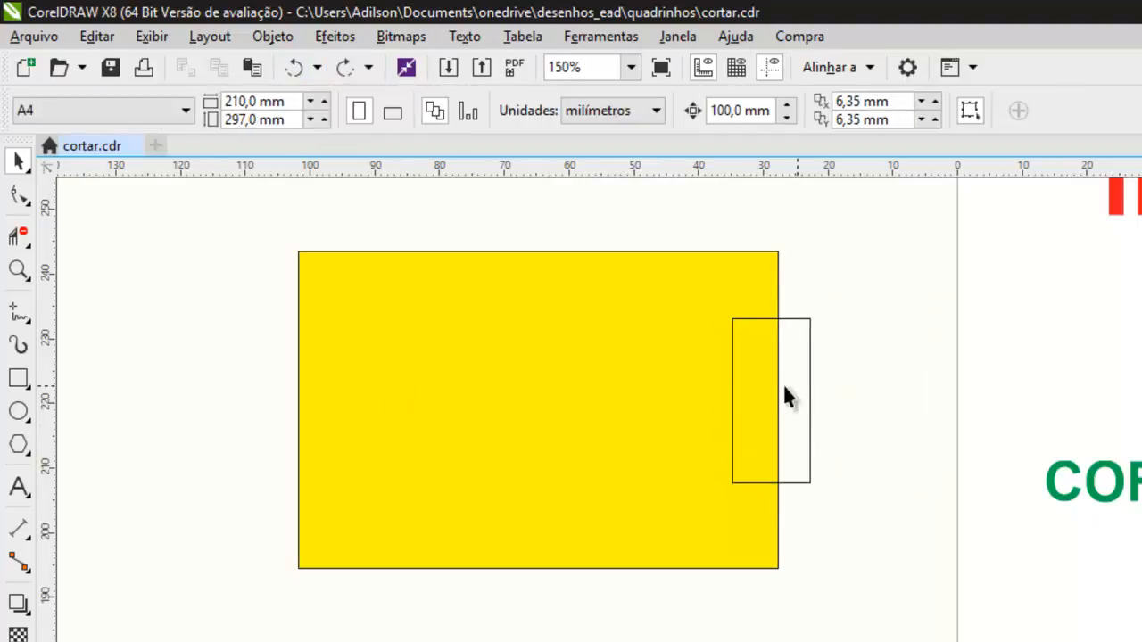
click(782, 375)
click(806, 337)
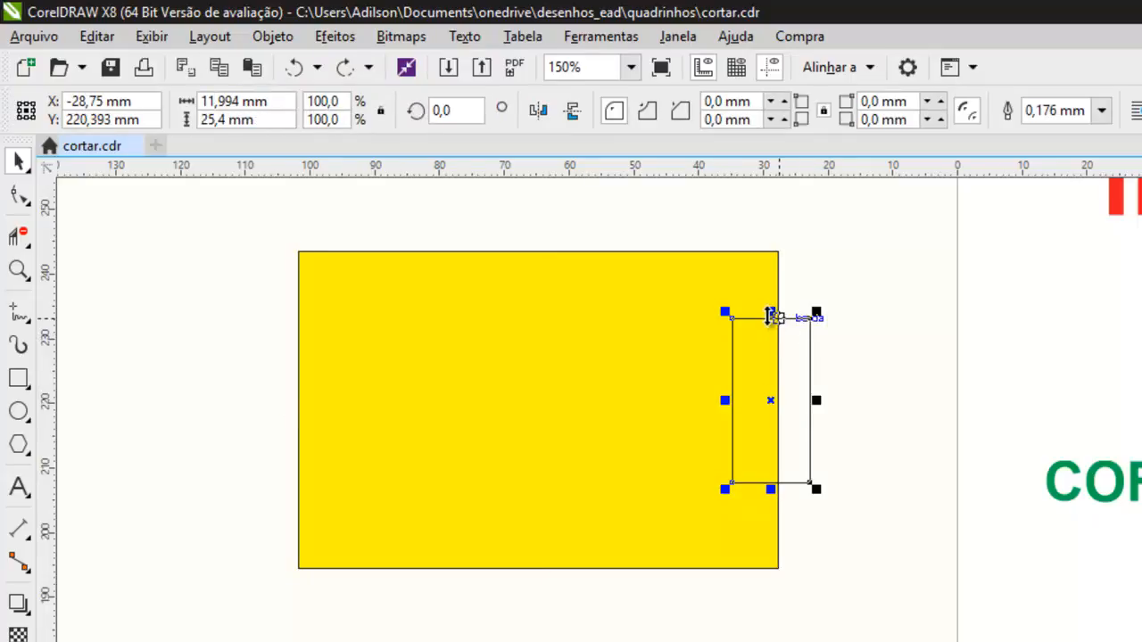
drag(771, 313, 762, 370)
drag(749, 411, 761, 390)
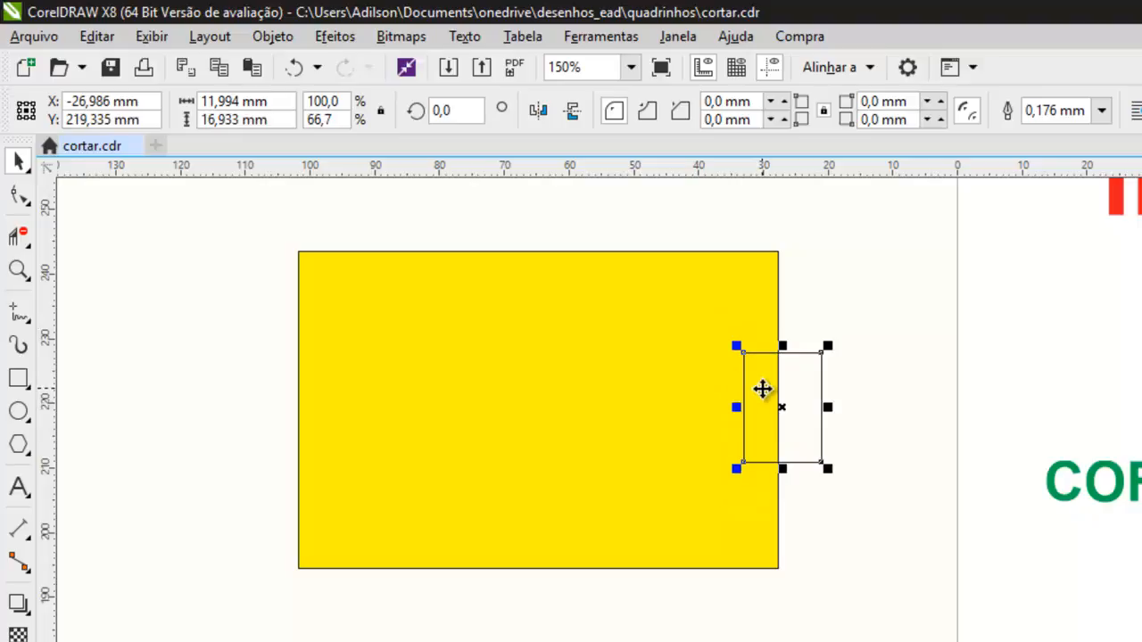
Step: Duplicate the small rectangle inside the yellow one, undoing the first copy and placing another at about X -45.5, Y 225.3 mm
drag(762, 389, 506, 346)
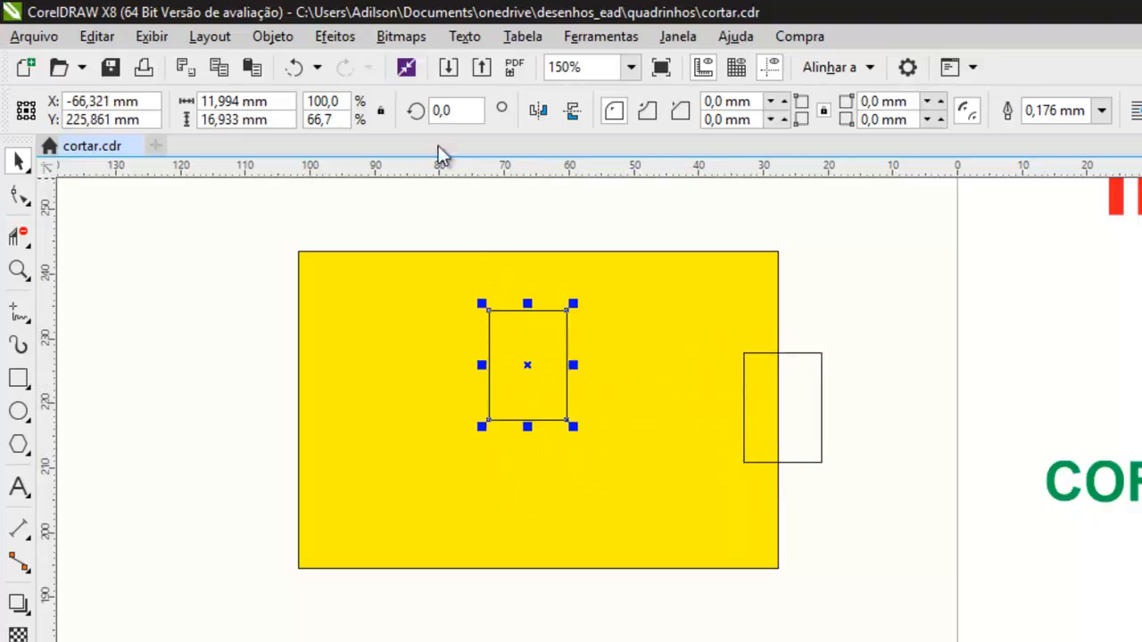
click(294, 69)
drag(783, 402, 663, 372)
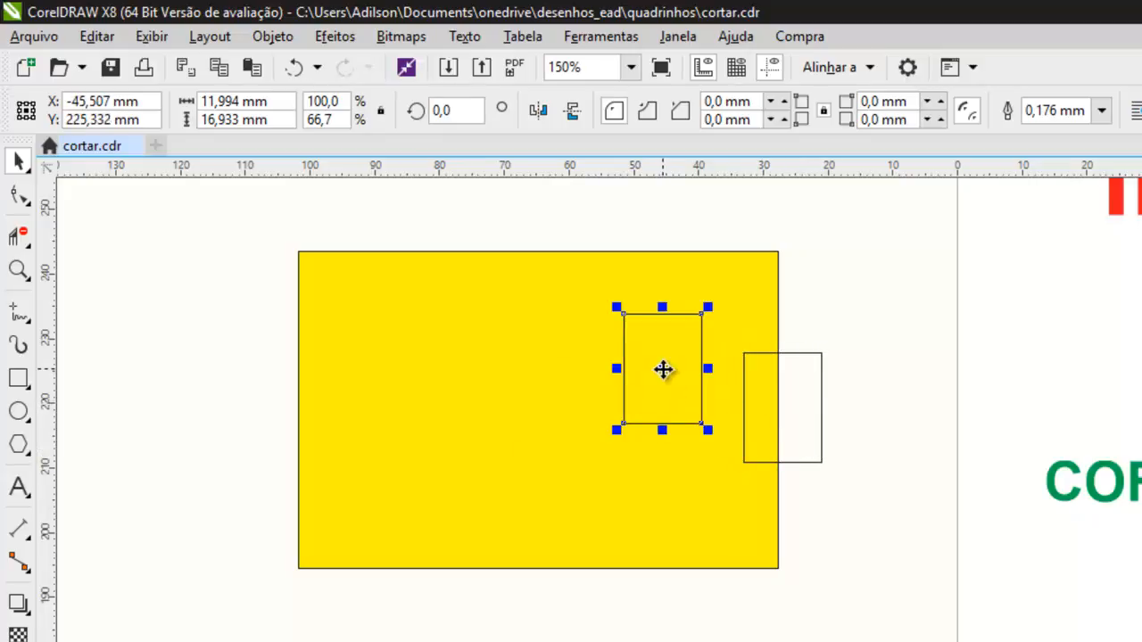
Step: Rotate the copied rectangle by 90° and move it across the yellow rectangle's upper edge
click(470, 112)
text(90)
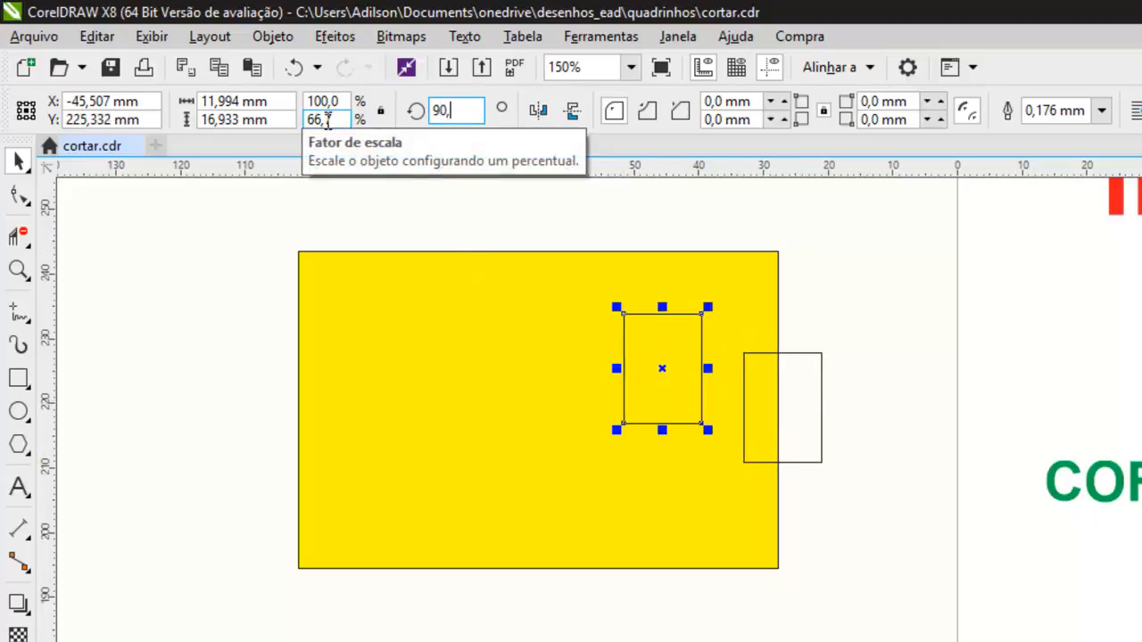
key(Return)
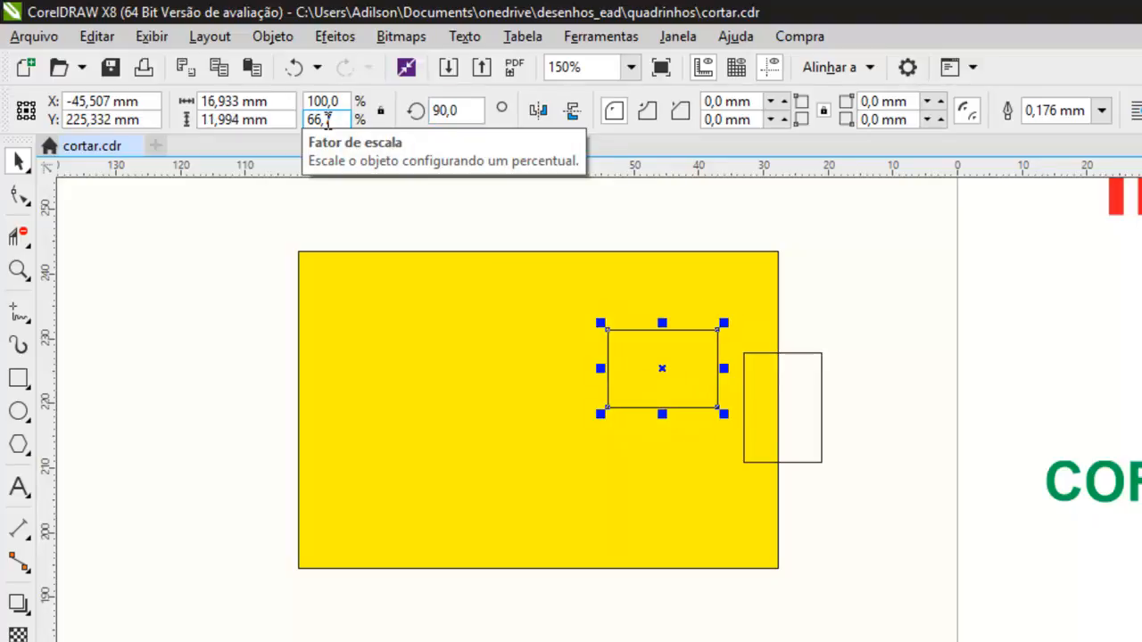
drag(662, 368, 491, 253)
click(191, 328)
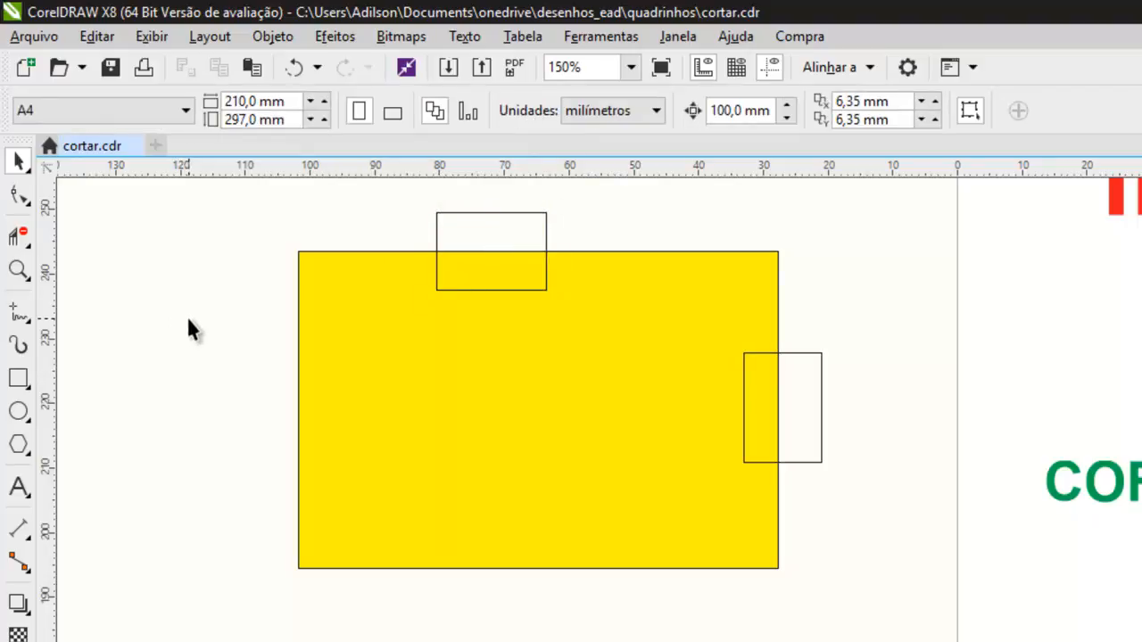
Step: Merge the three outlines visually by removing the overlapping inner segments at the upper and right edges with Virtual Segment Delete
click(18, 237)
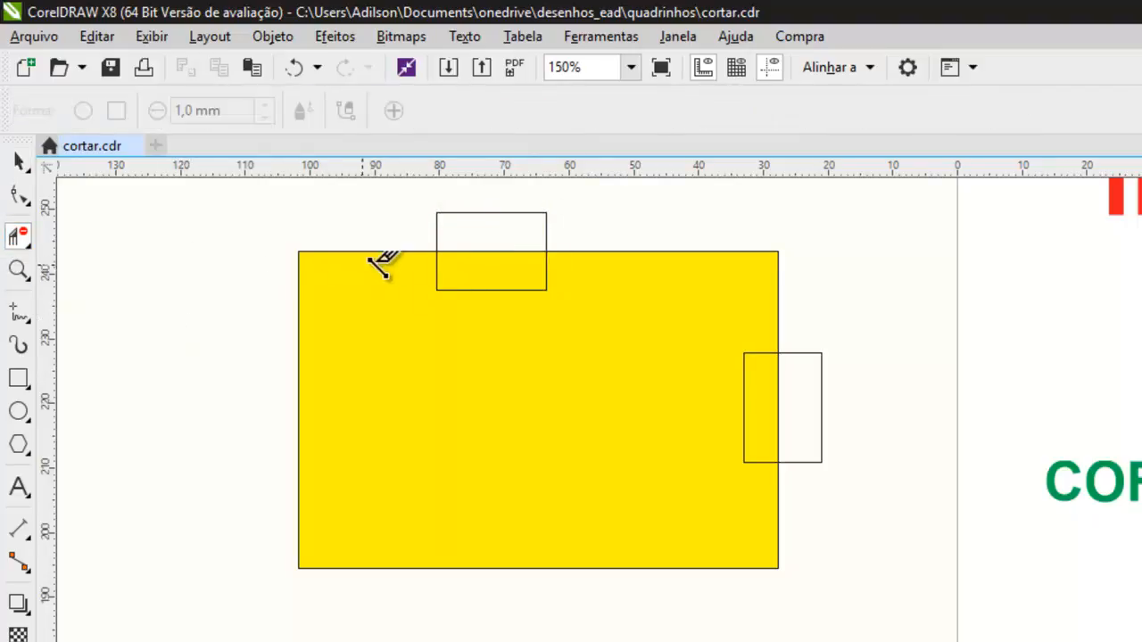
click(457, 252)
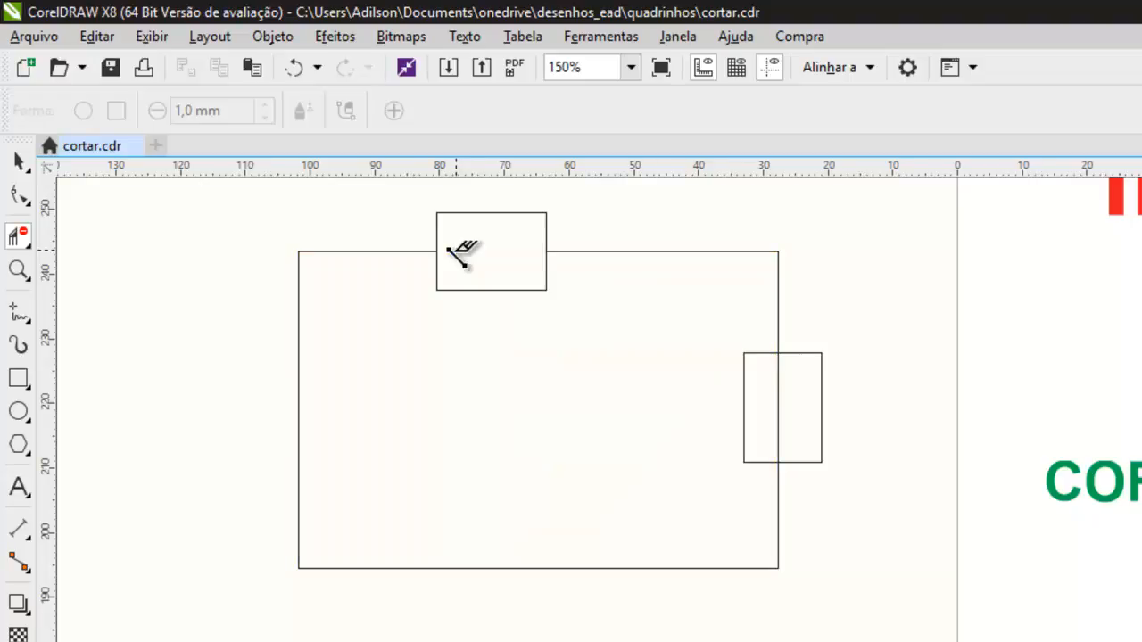
click(778, 383)
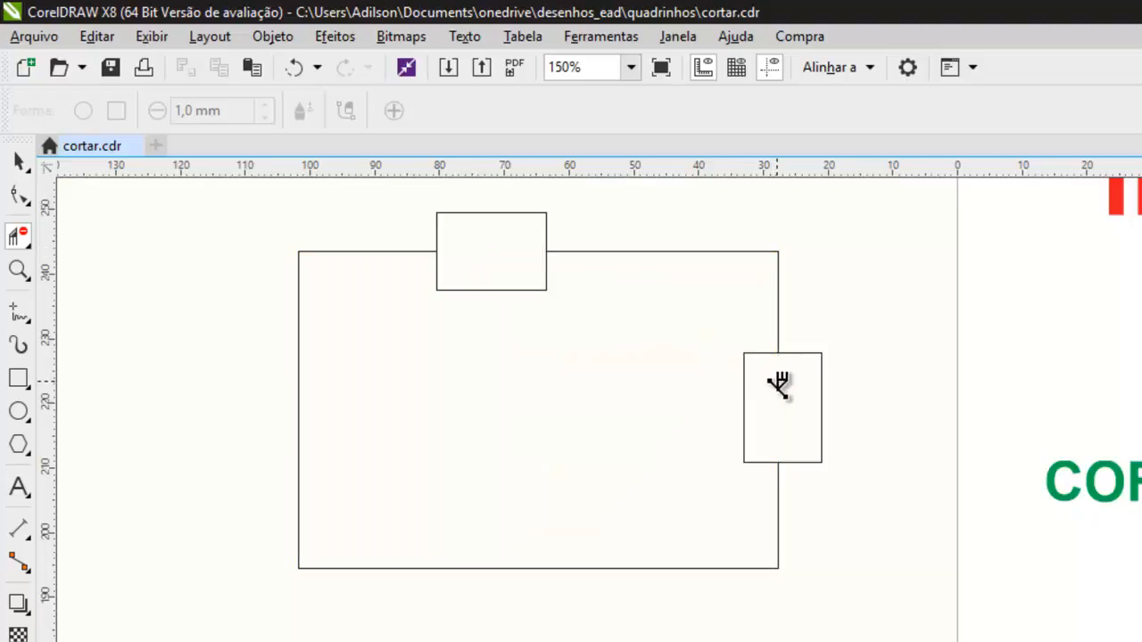
click(746, 427)
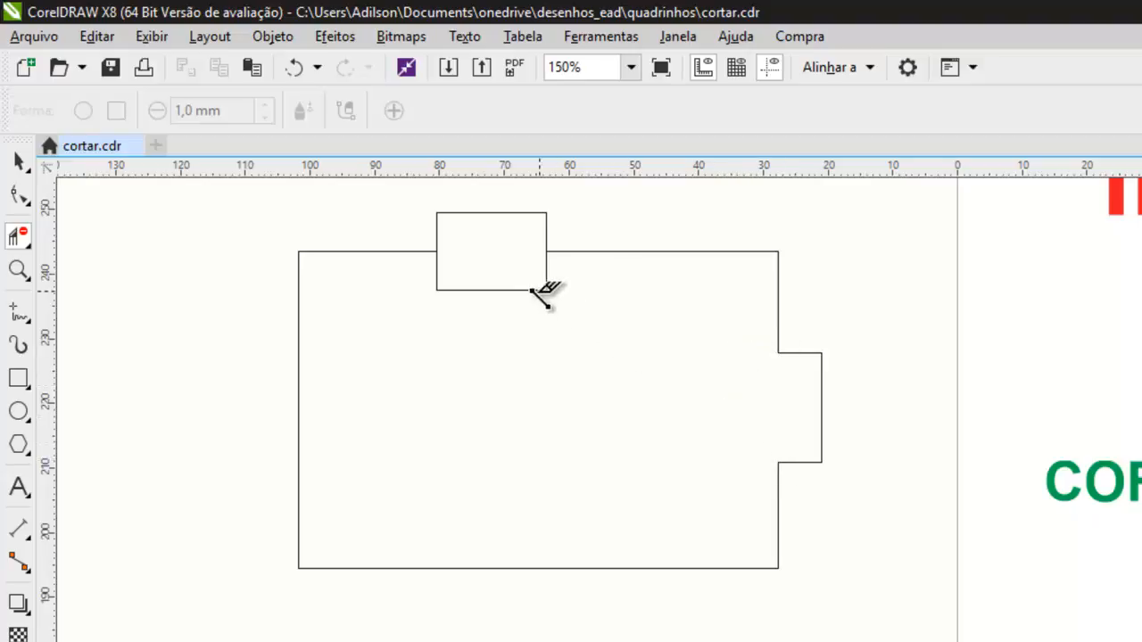
click(482, 290)
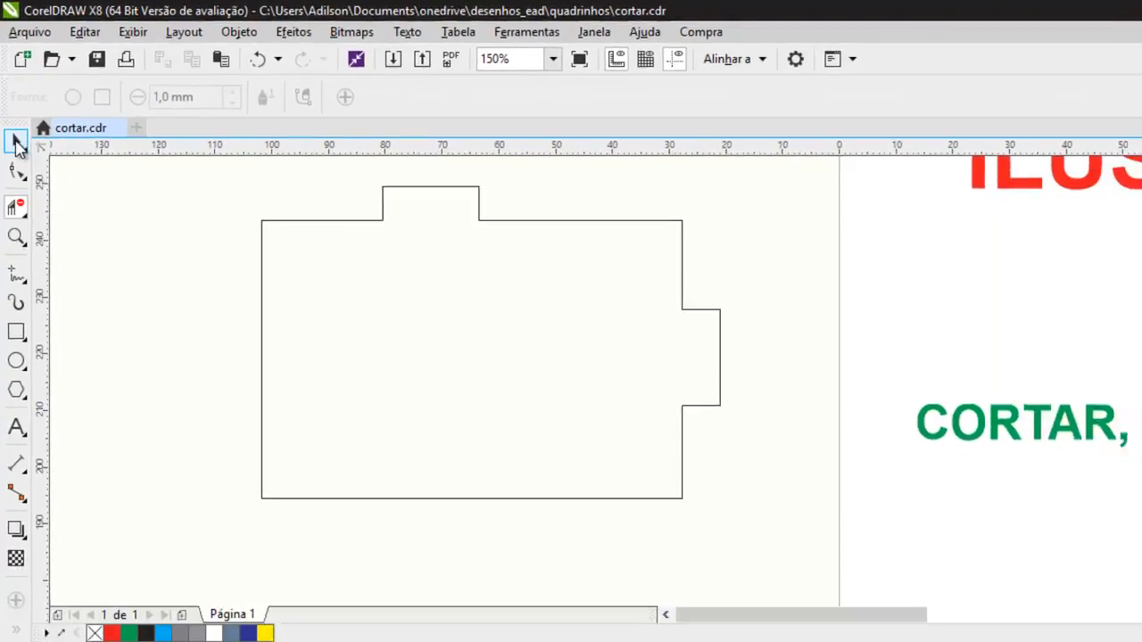
click(18, 142)
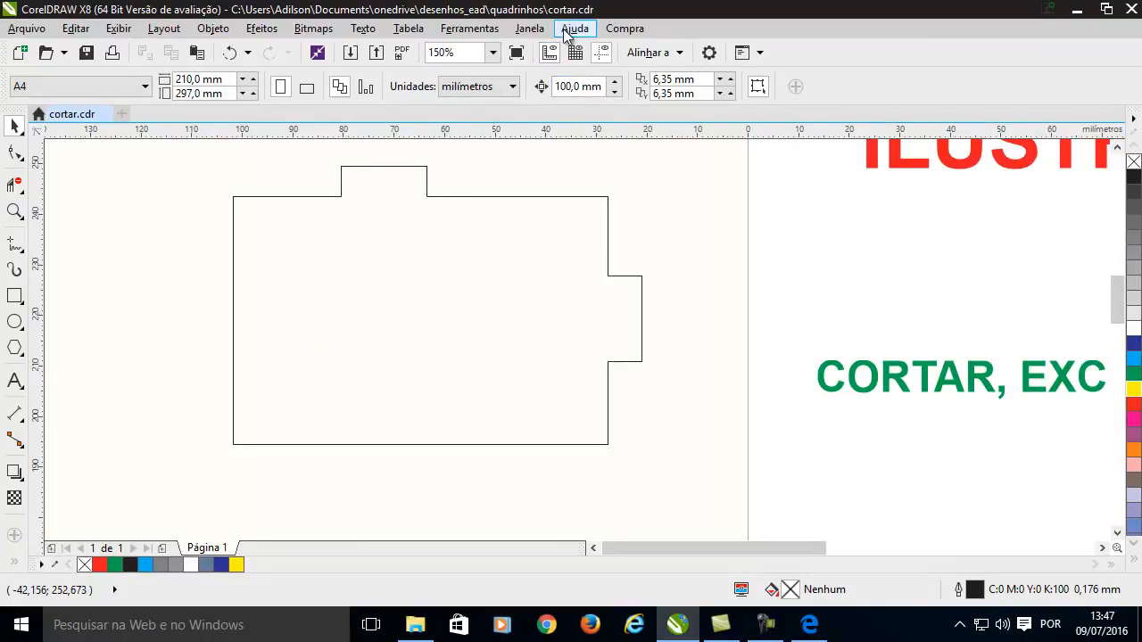
Step: Open the Object Manager (Gerenciador de objetos) and expand Camada 1 to list its objects
click(528, 29)
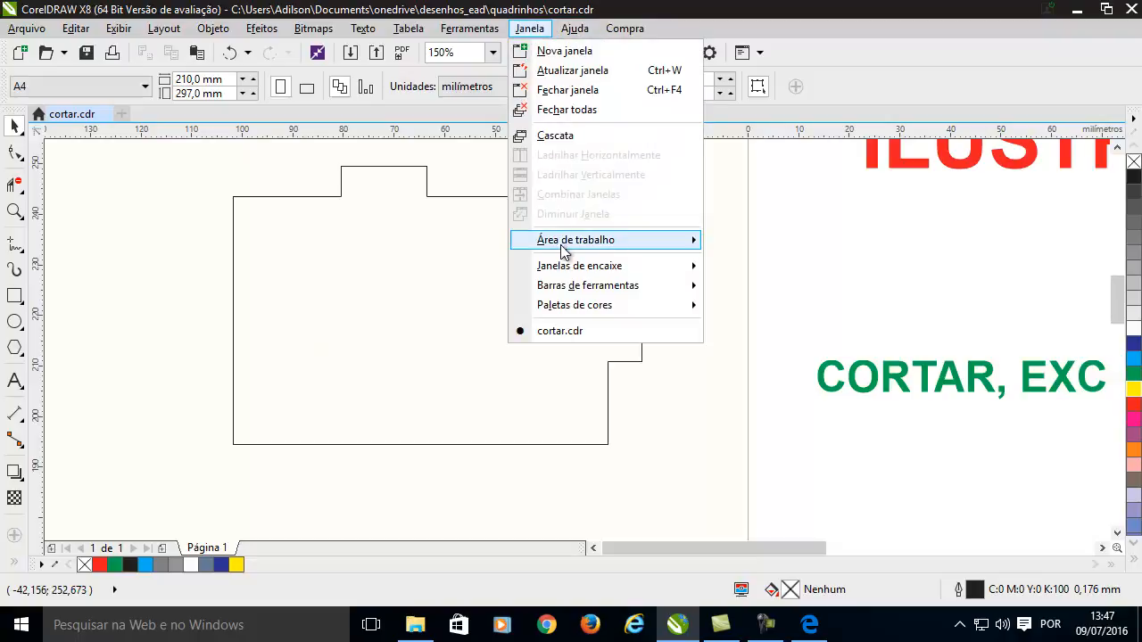
mouse_move(652, 266)
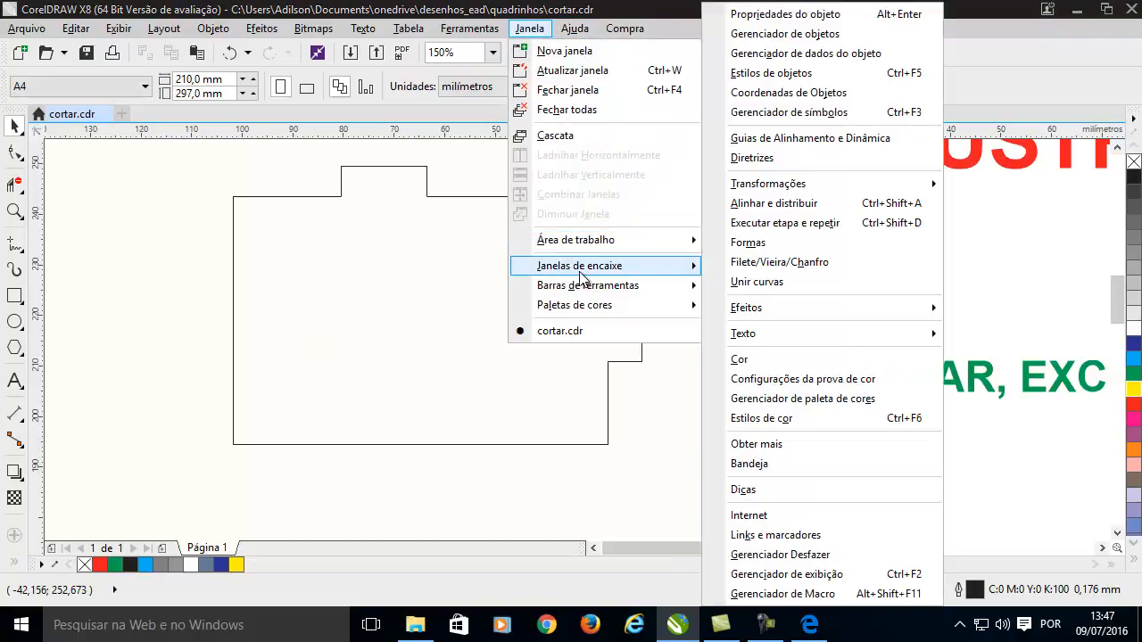
click(805, 34)
click(914, 198)
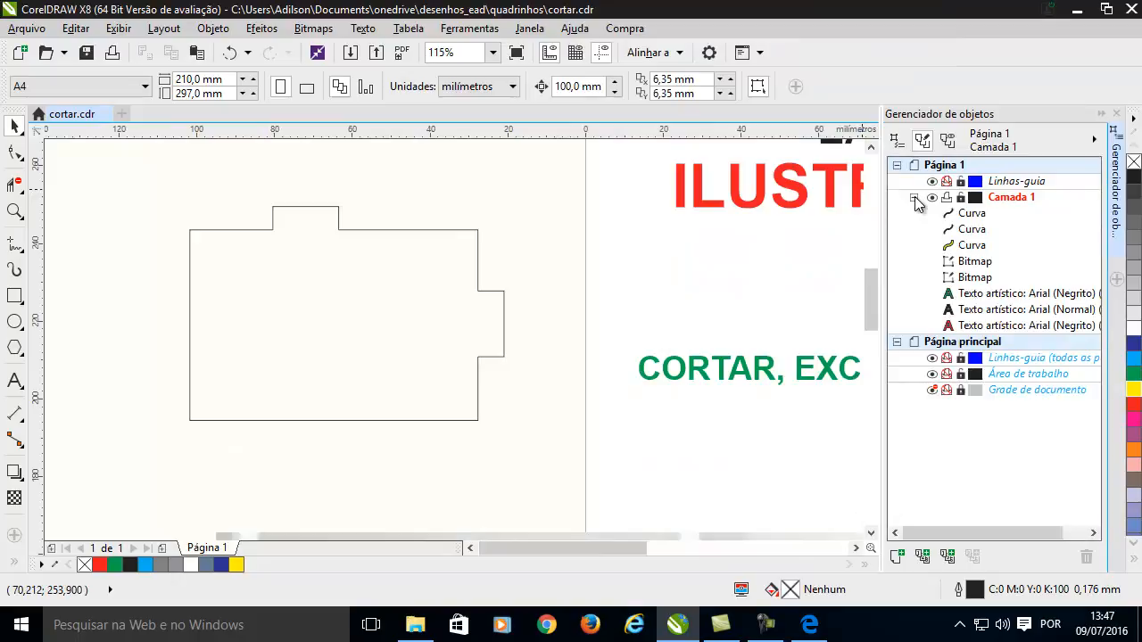
Step: Examine which Curva entry in the object list matches the right tab, the upper tab and the main outline, and clear the selection
click(504, 324)
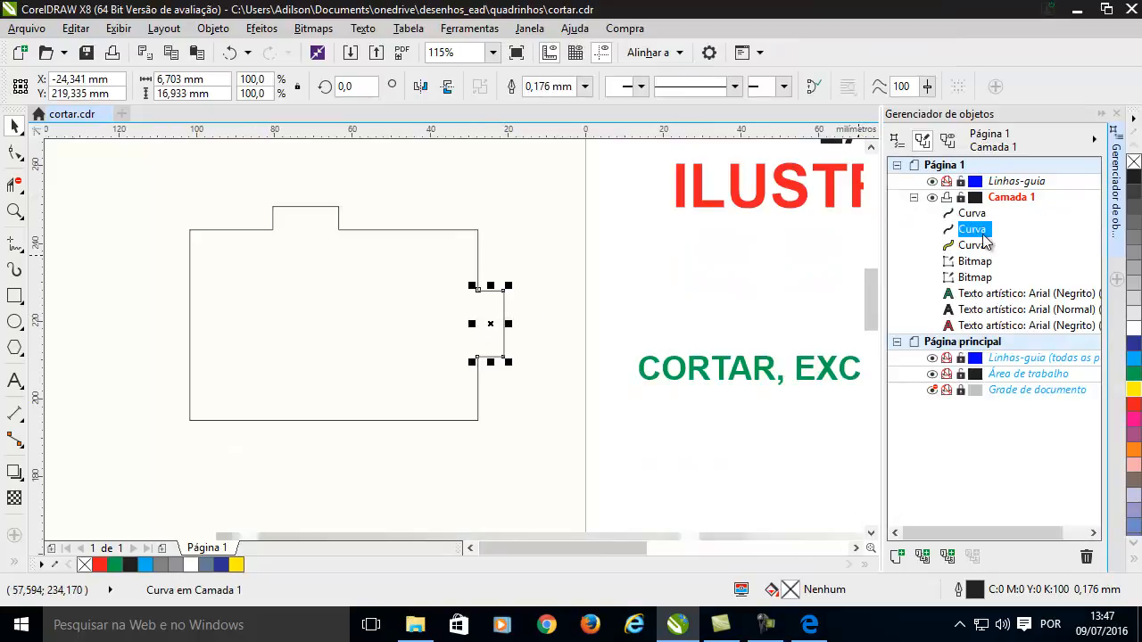
click(314, 207)
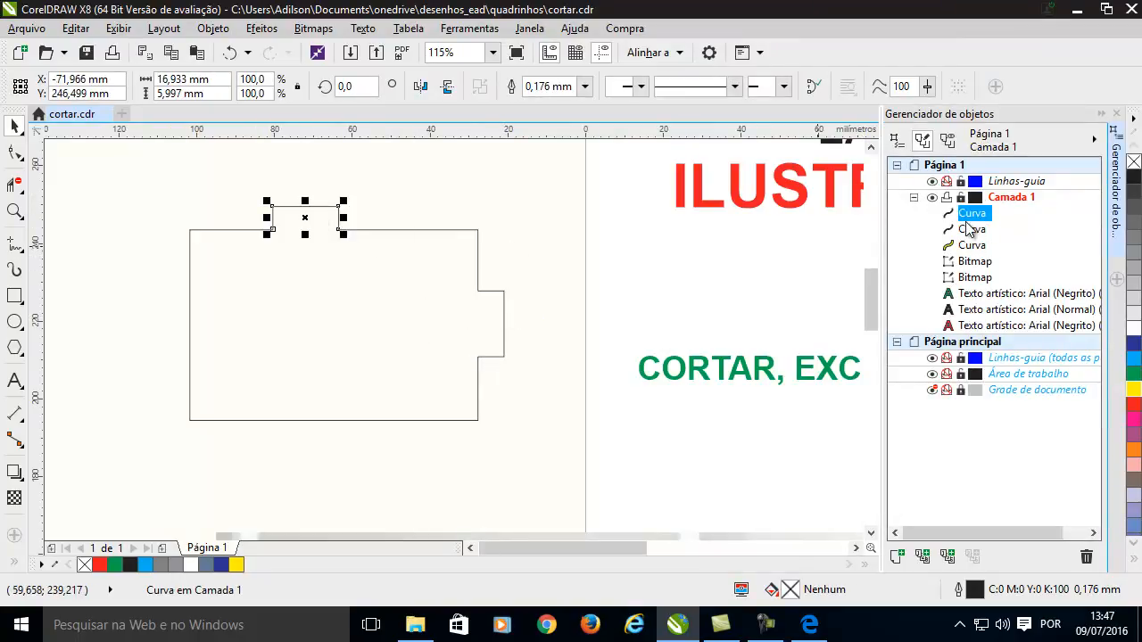
click(386, 345)
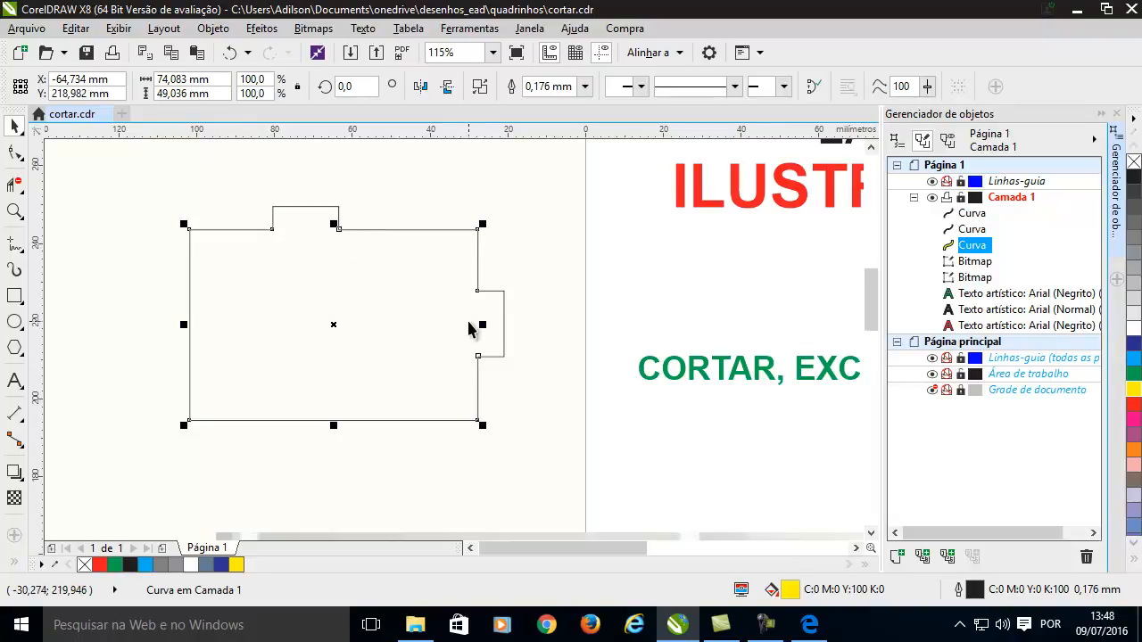
click(521, 296)
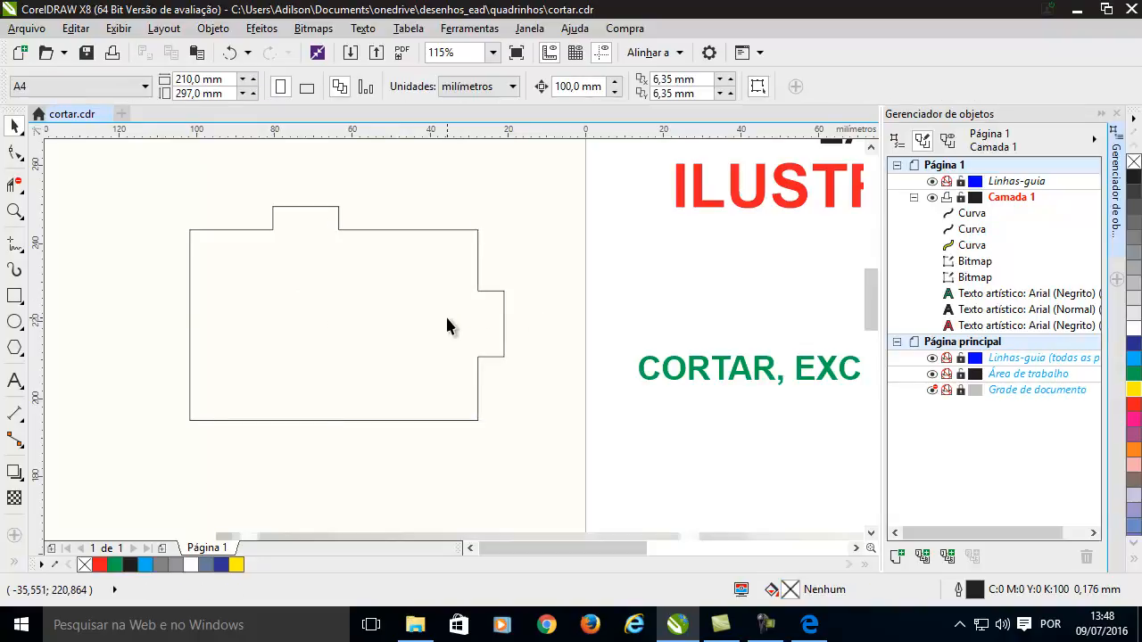
Step: Select the three outline curves and join them into a single closed curve with Unir curvas in Estender mode
click(446, 272)
drag(141, 180, 545, 465)
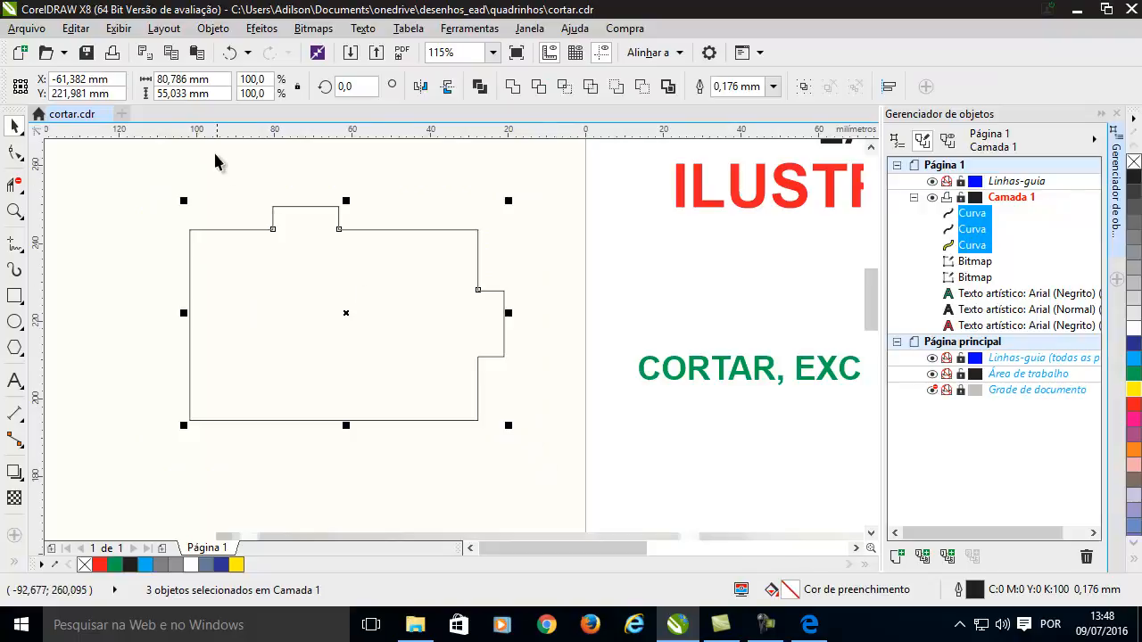
click(212, 29)
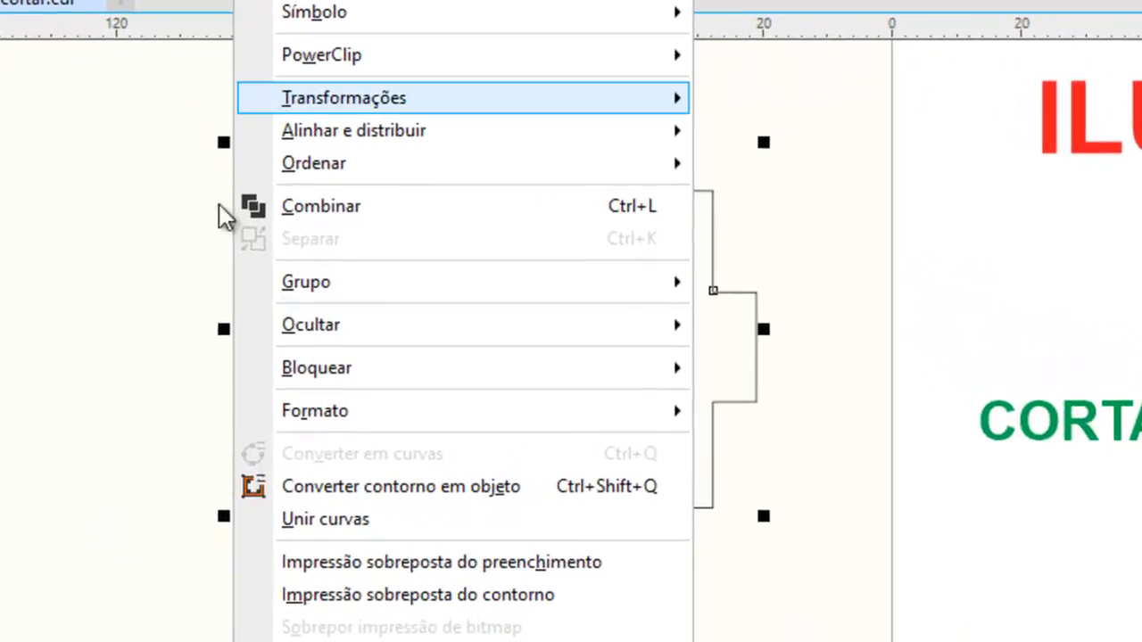
click(314, 527)
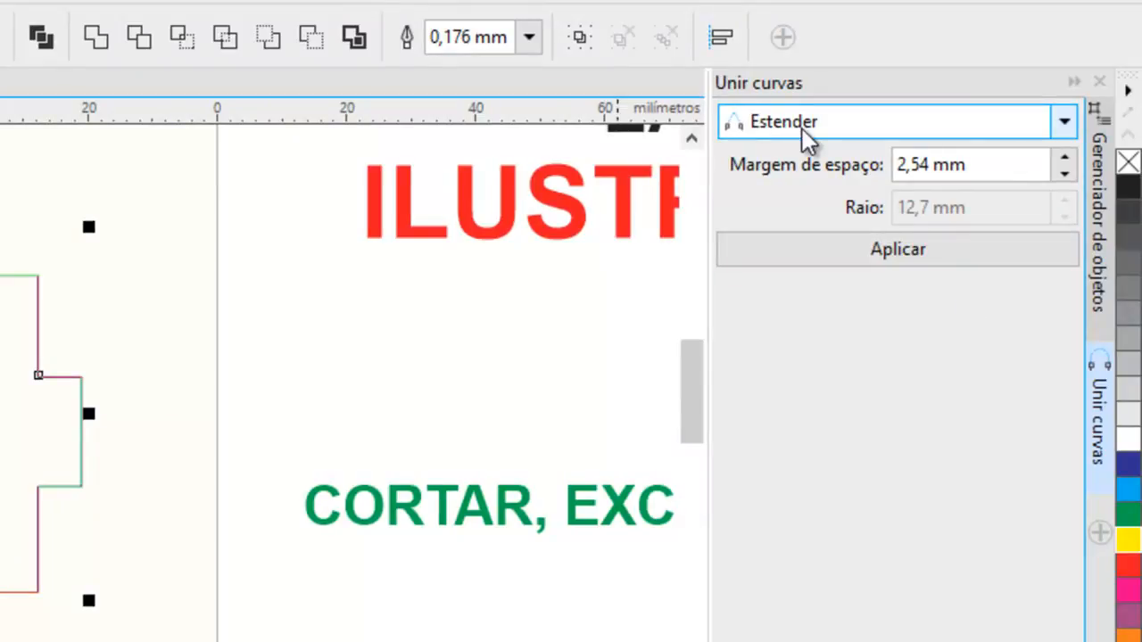
click(802, 128)
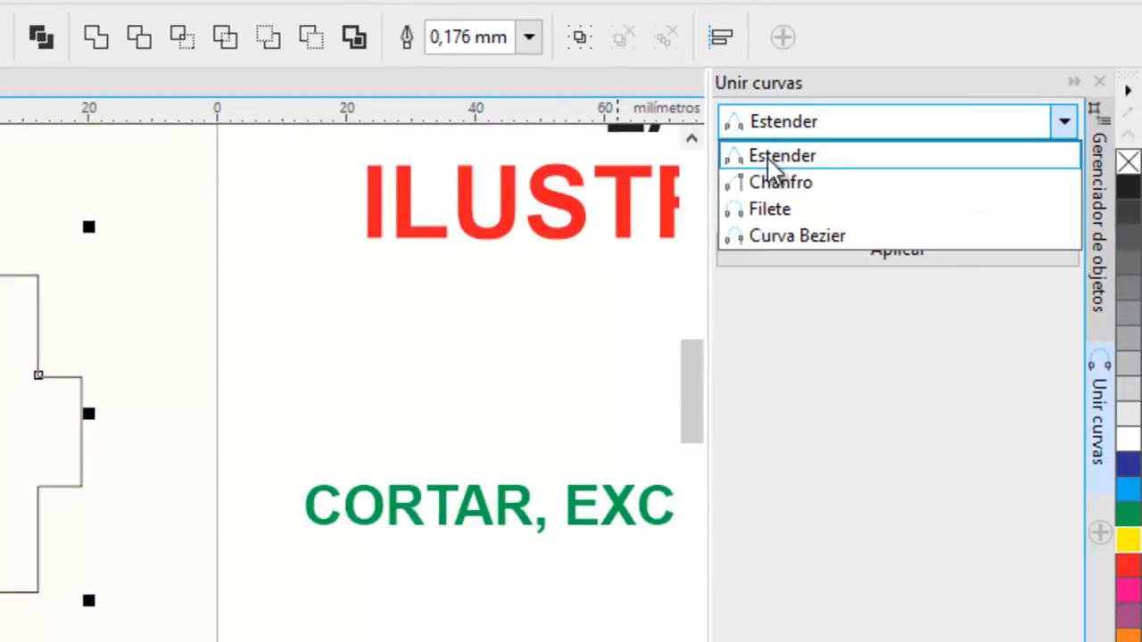
click(842, 122)
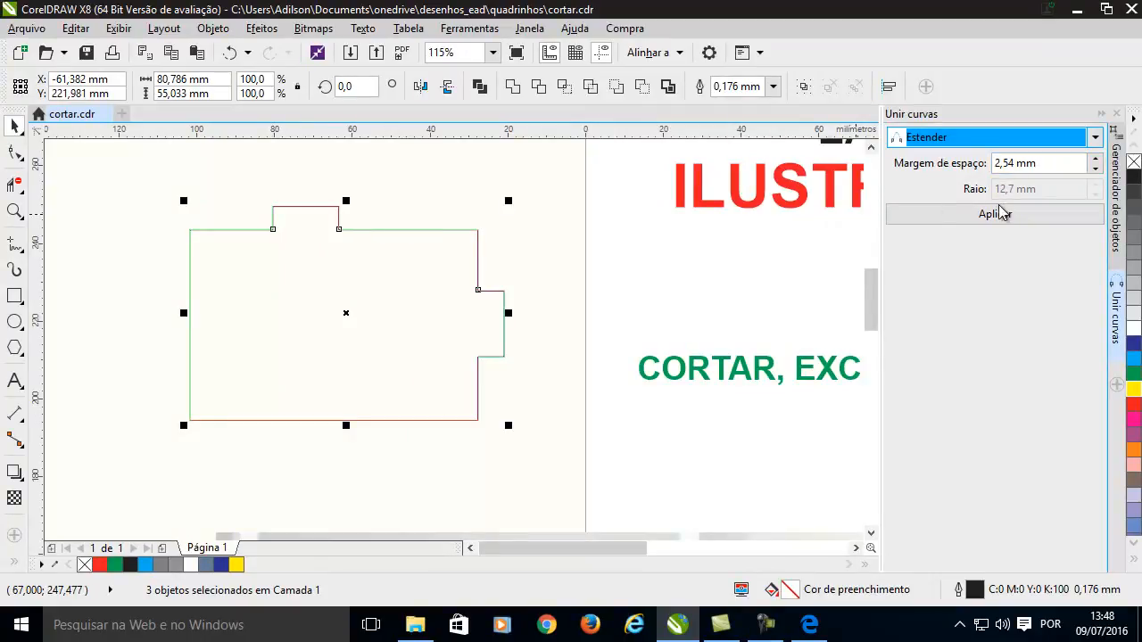
click(936, 216)
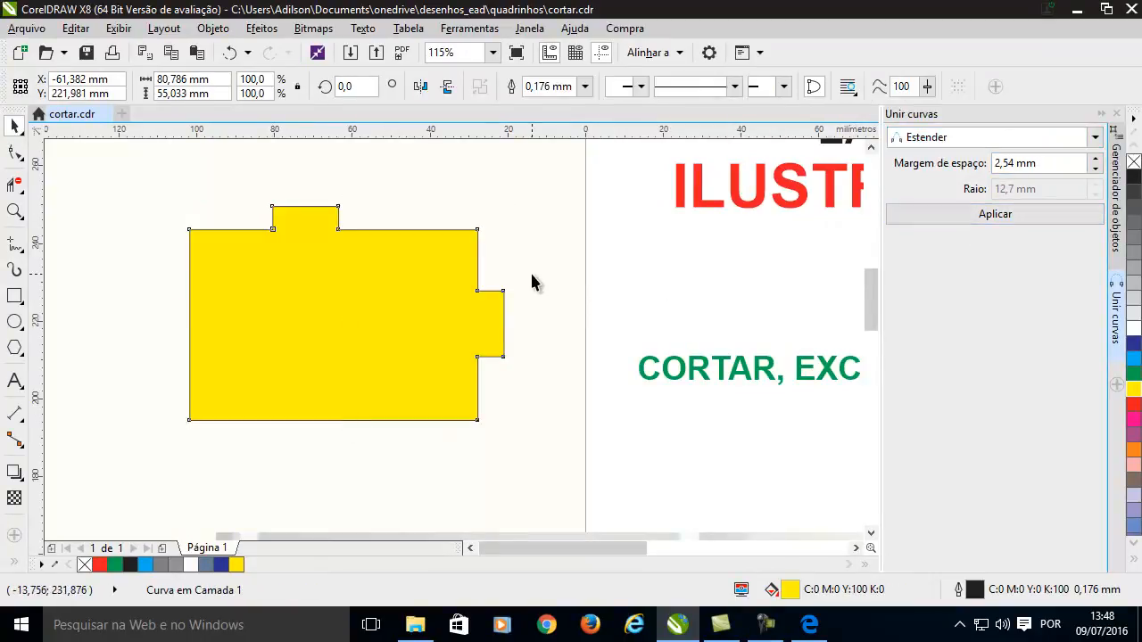
click(528, 275)
click(419, 314)
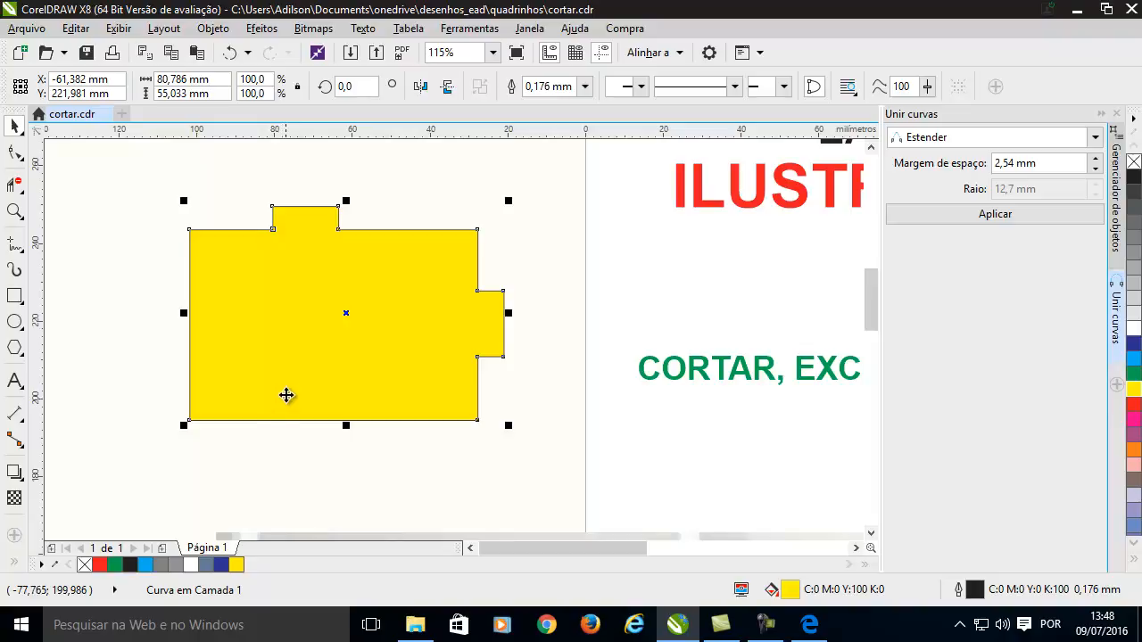
Step: Undo the curve joining and the segment deletions back to the yellow rectangle with two separate small rectangles, and check each one by selecting it
click(230, 52)
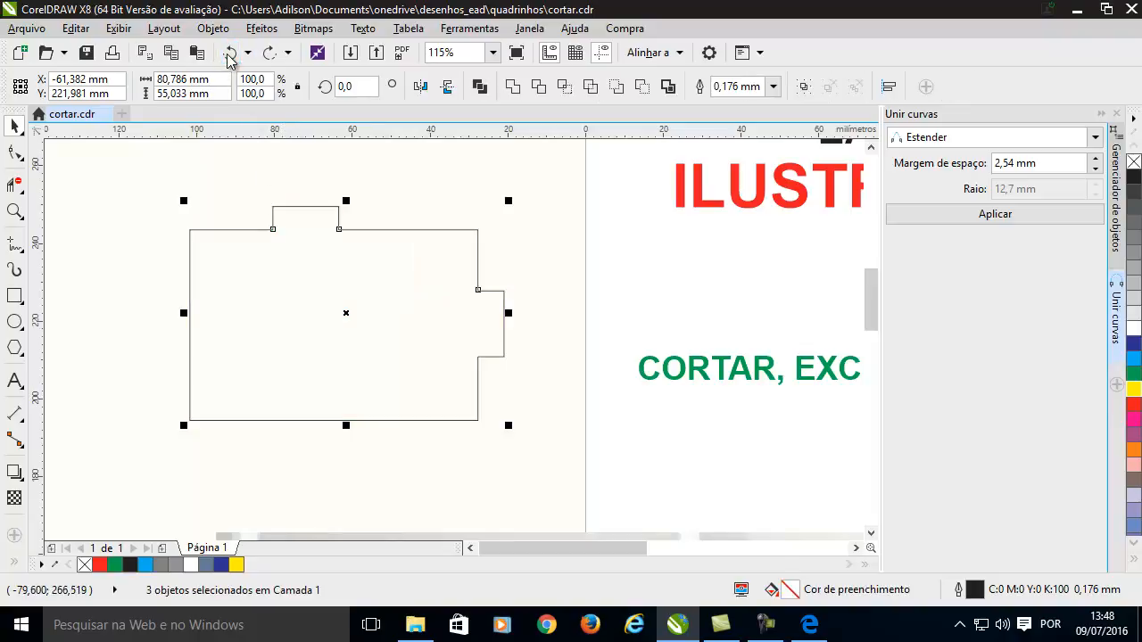
click(229, 53)
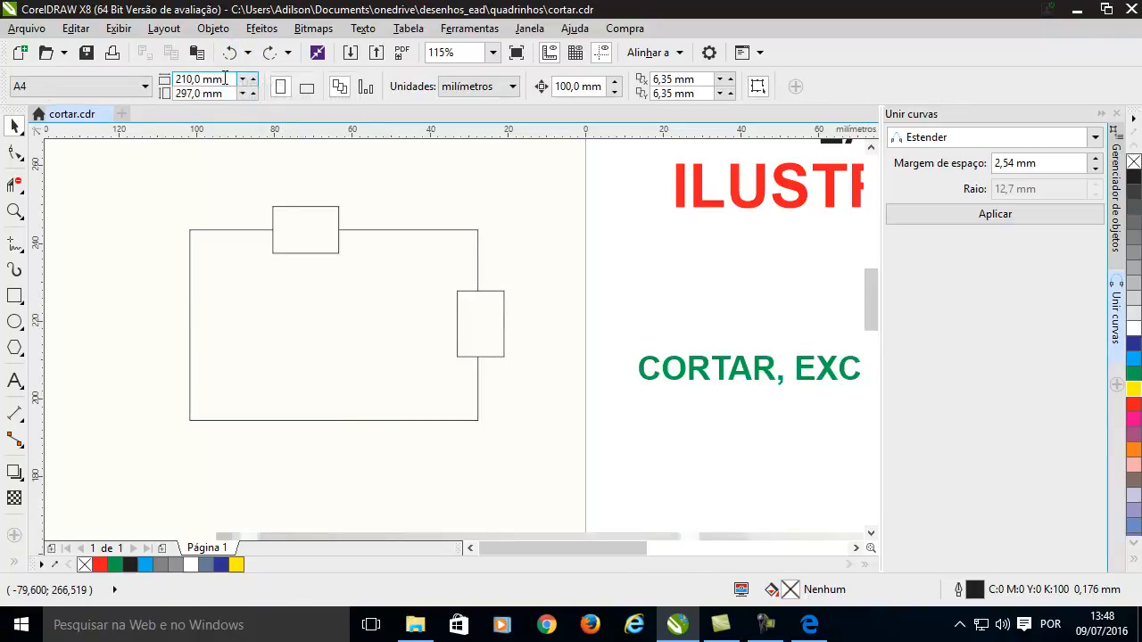
click(231, 55)
click(233, 58)
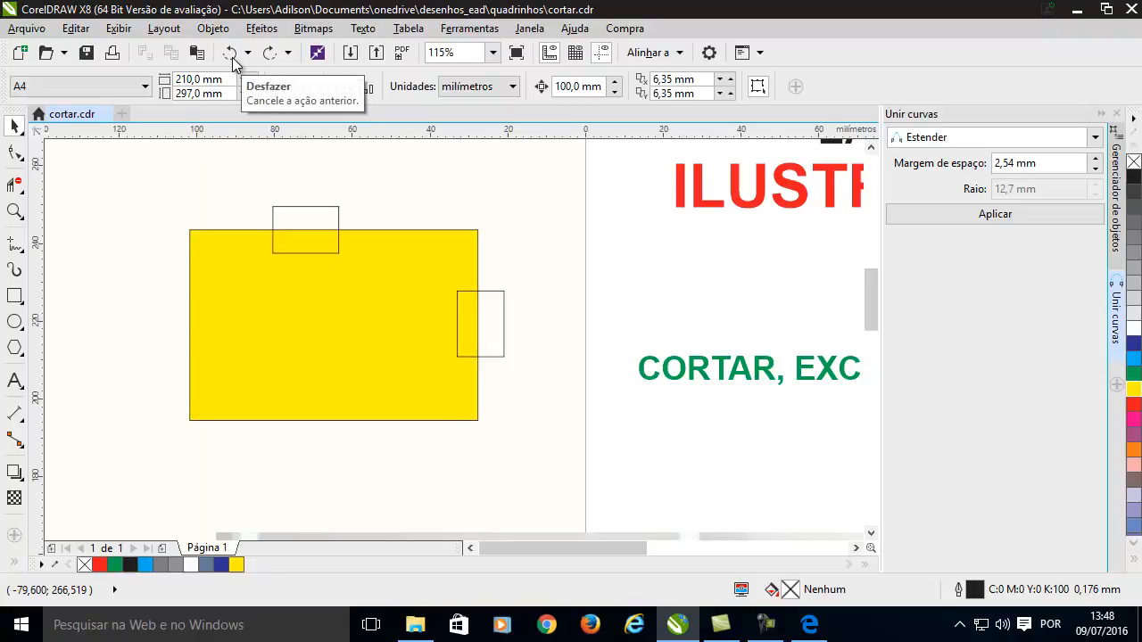
click(330, 313)
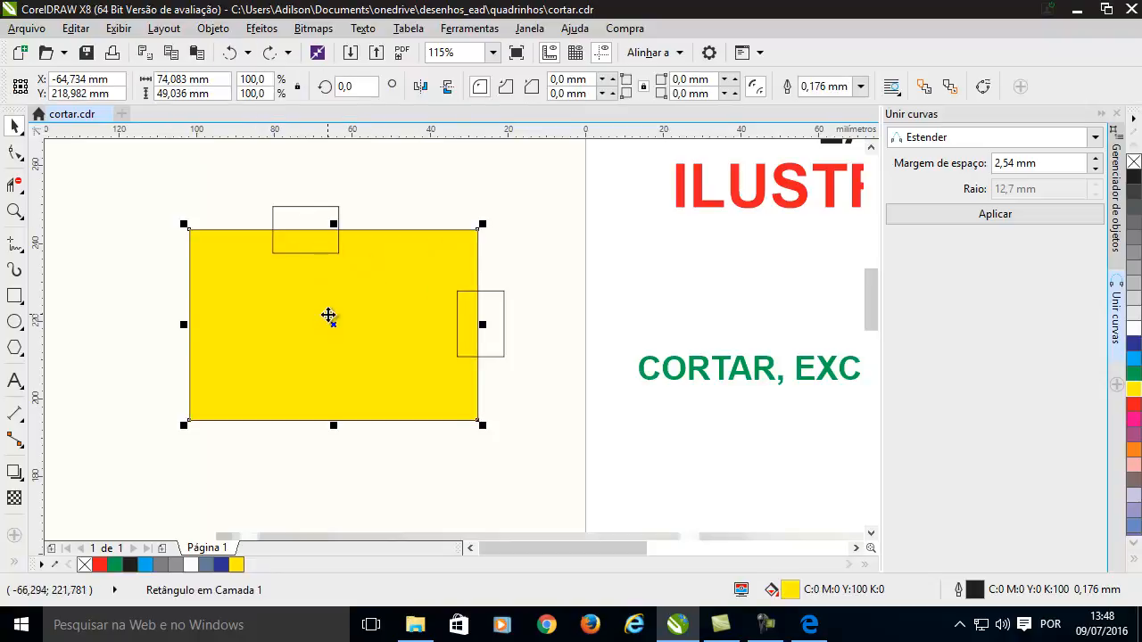
click(315, 218)
click(493, 323)
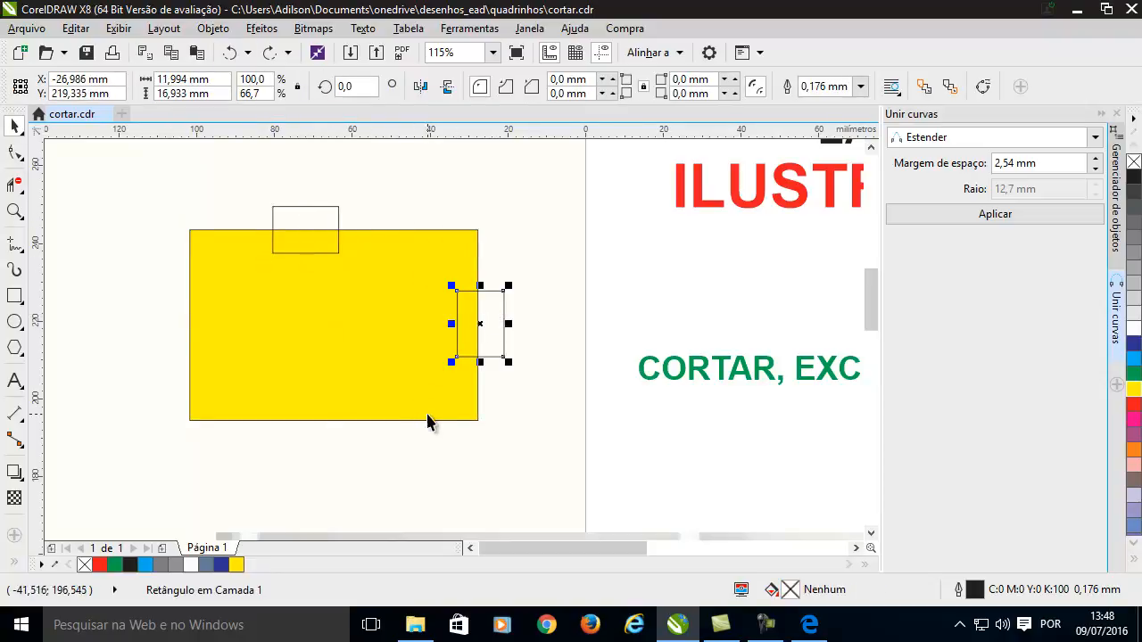
click(382, 465)
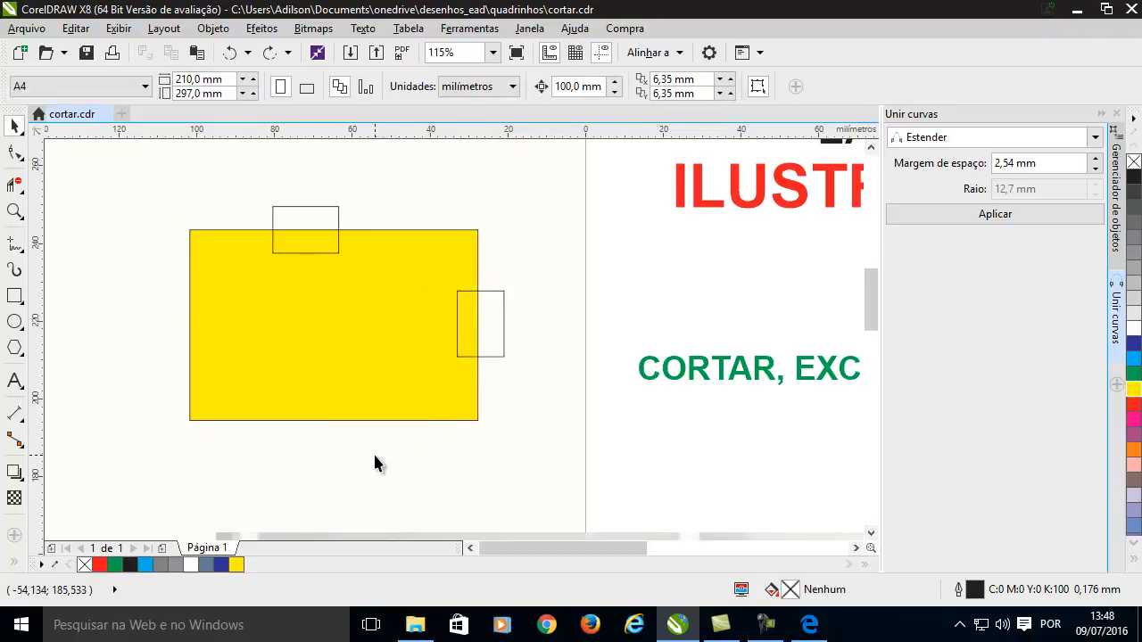
Step: Try one continuous Virtual Segment Delete stroke from the upper small rectangle's overlap into the right one's overlap, and undo it
click(15, 184)
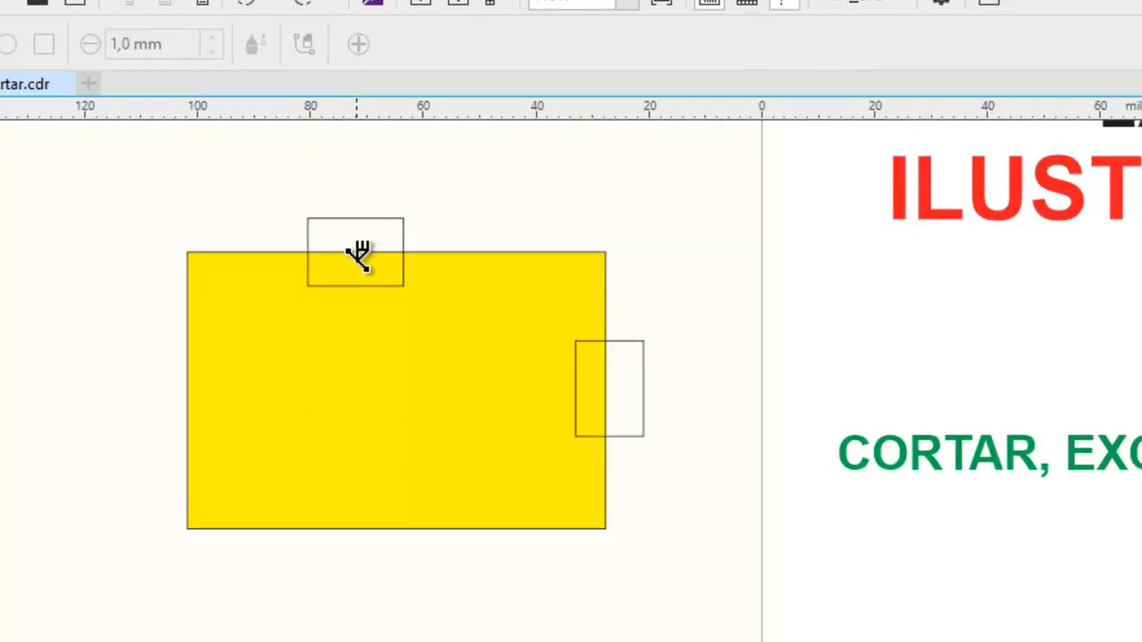
drag(356, 253, 357, 309)
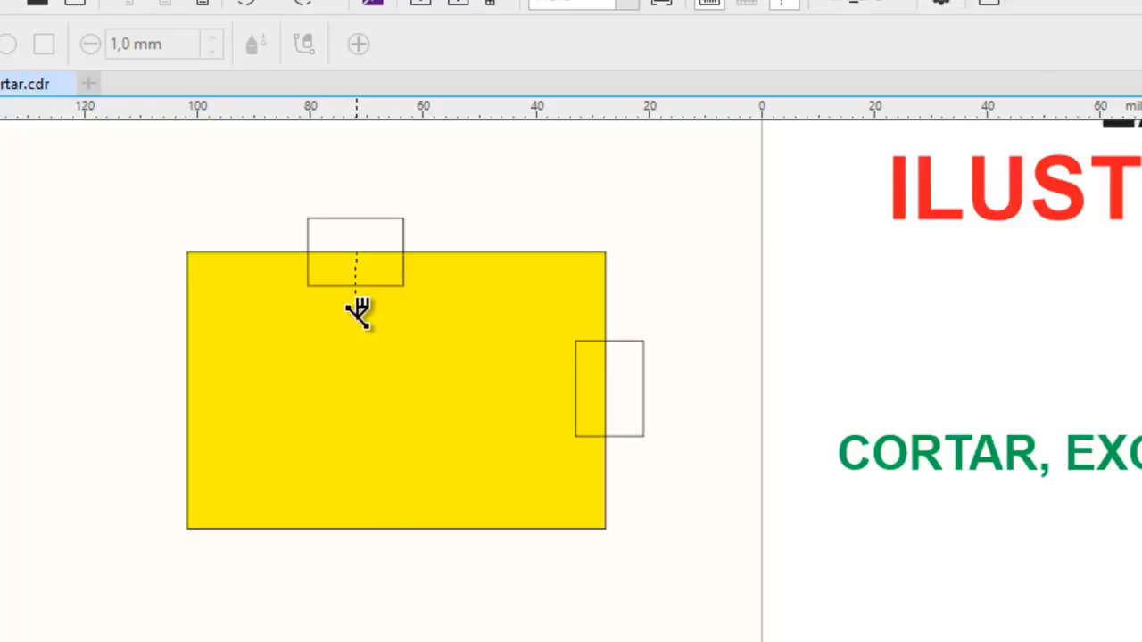
mouse_move(358, 309)
mouse_down()
mouse_move(496, 369)
mouse_move(593, 390)
mouse_up()
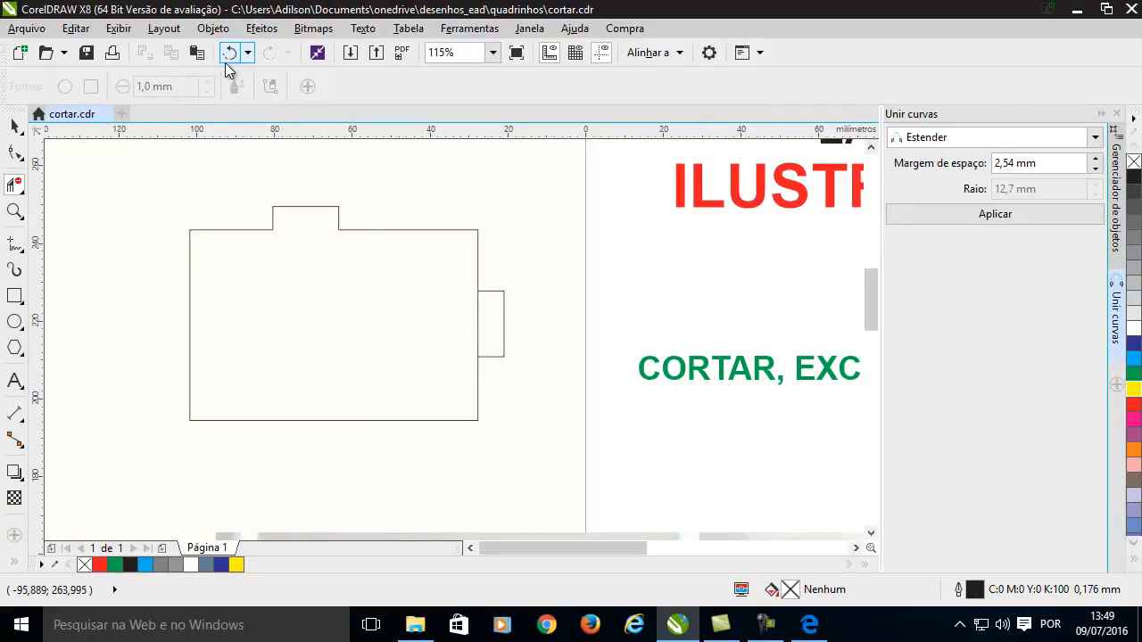
click(226, 61)
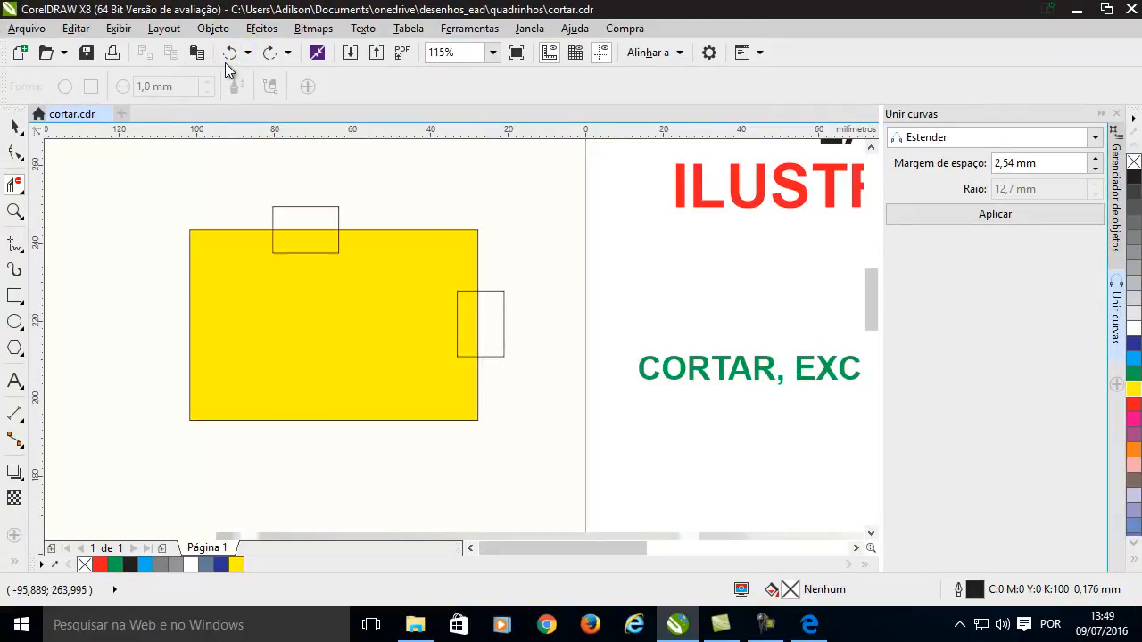
Step: Test deleting the yellow rectangle's edge segment inside the upper small rectangle, and a single stroke across all overlapping segments, undoing each
click(306, 228)
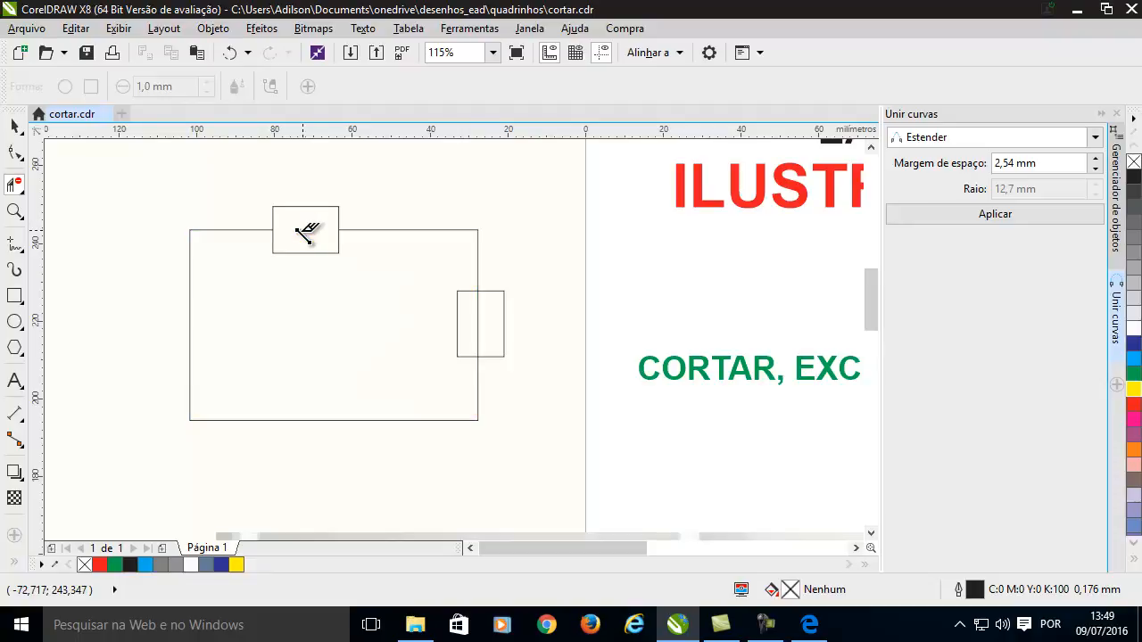
click(225, 56)
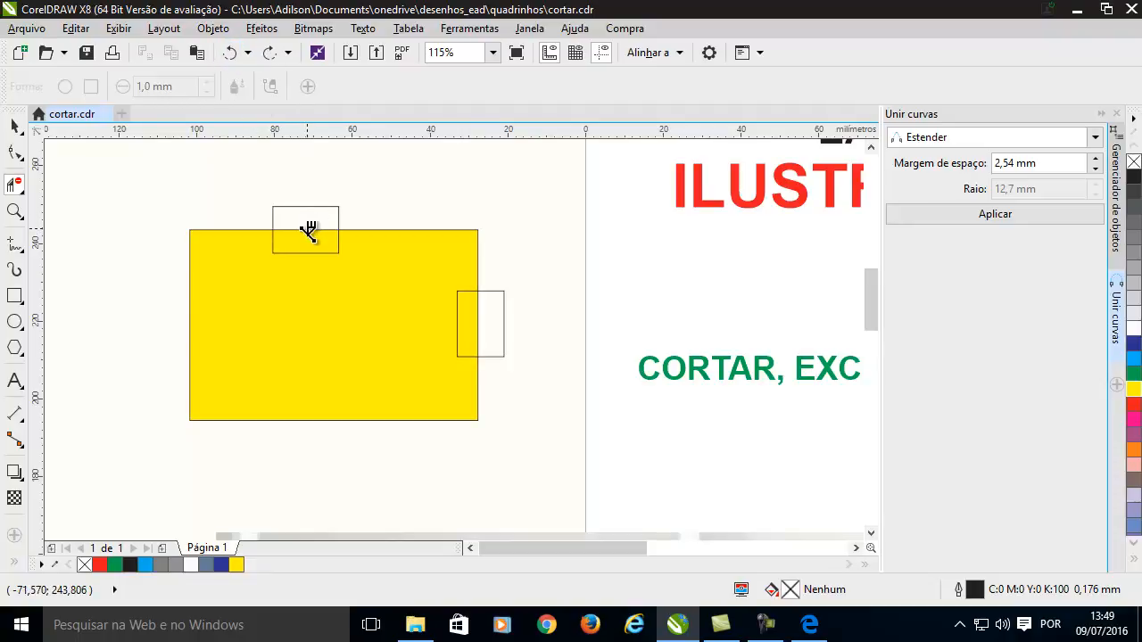
mouse_move(309, 231)
mouse_down()
mouse_move(318, 280)
mouse_move(345, 300)
mouse_move(487, 317)
mouse_up()
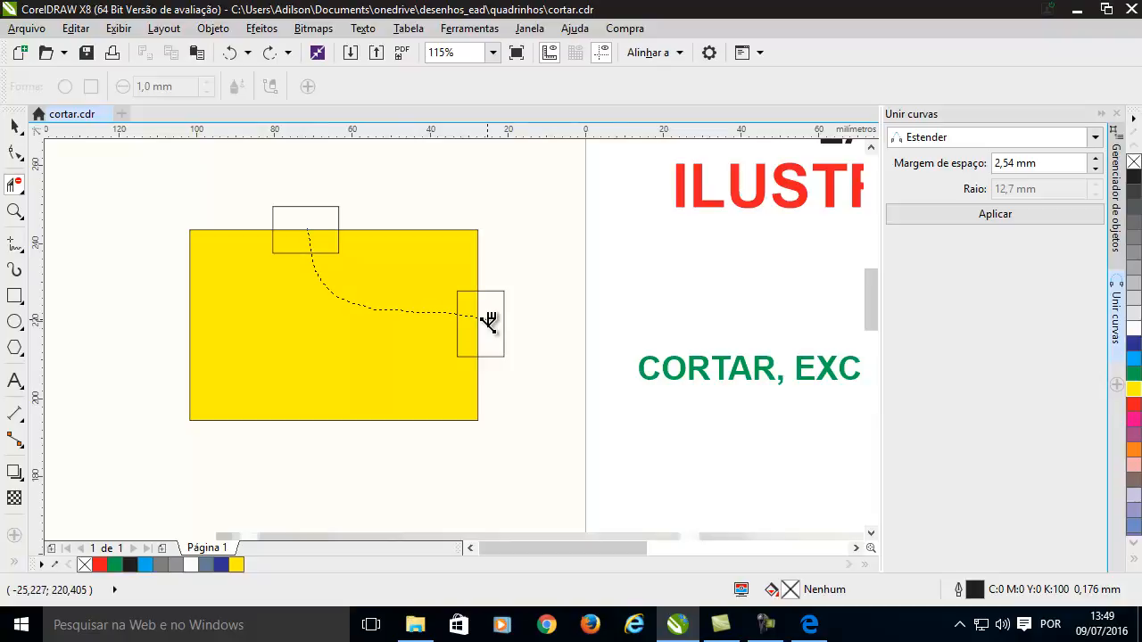
drag(488, 319, 491, 319)
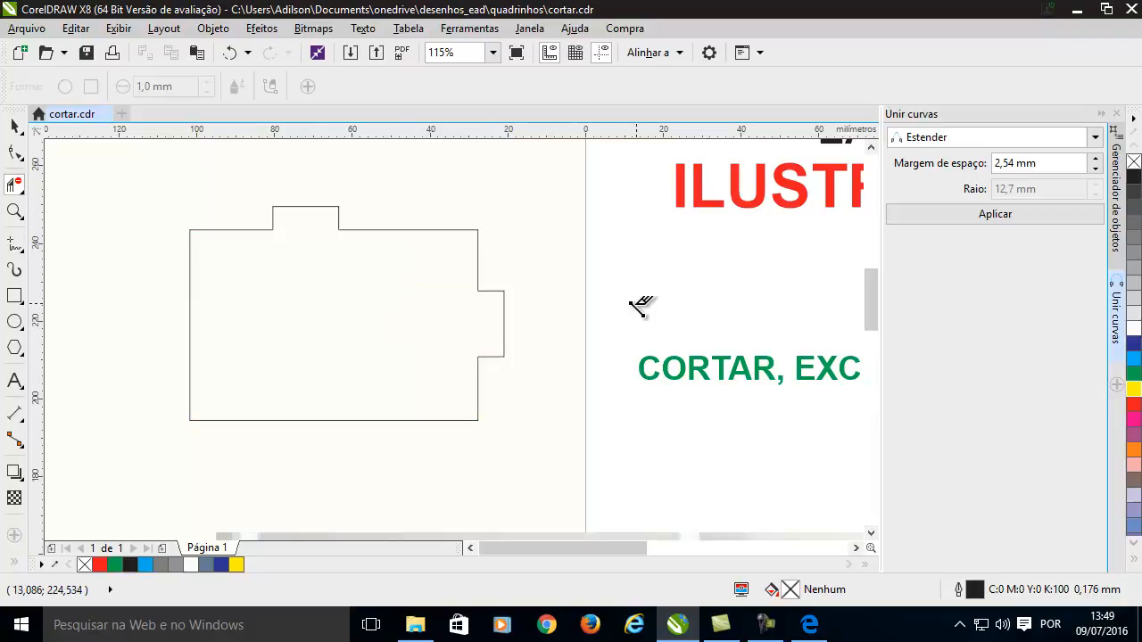
click(230, 52)
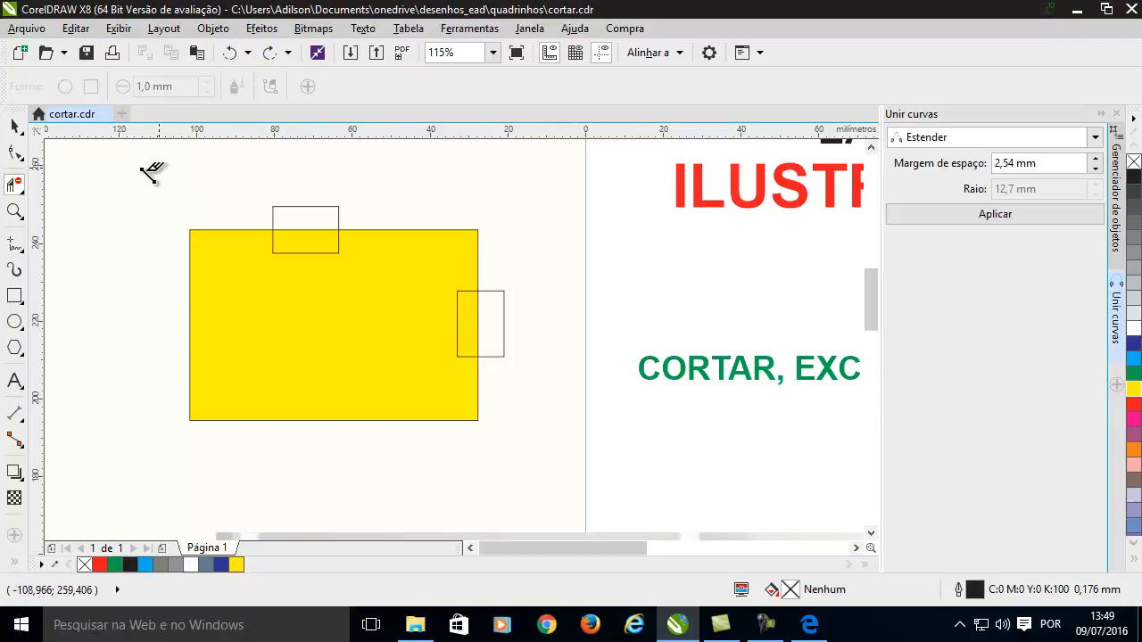
Step: Move the upper small rectangle over the yellow rectangle's lower-left corner and delete the small rectangle at the right edge
click(15, 126)
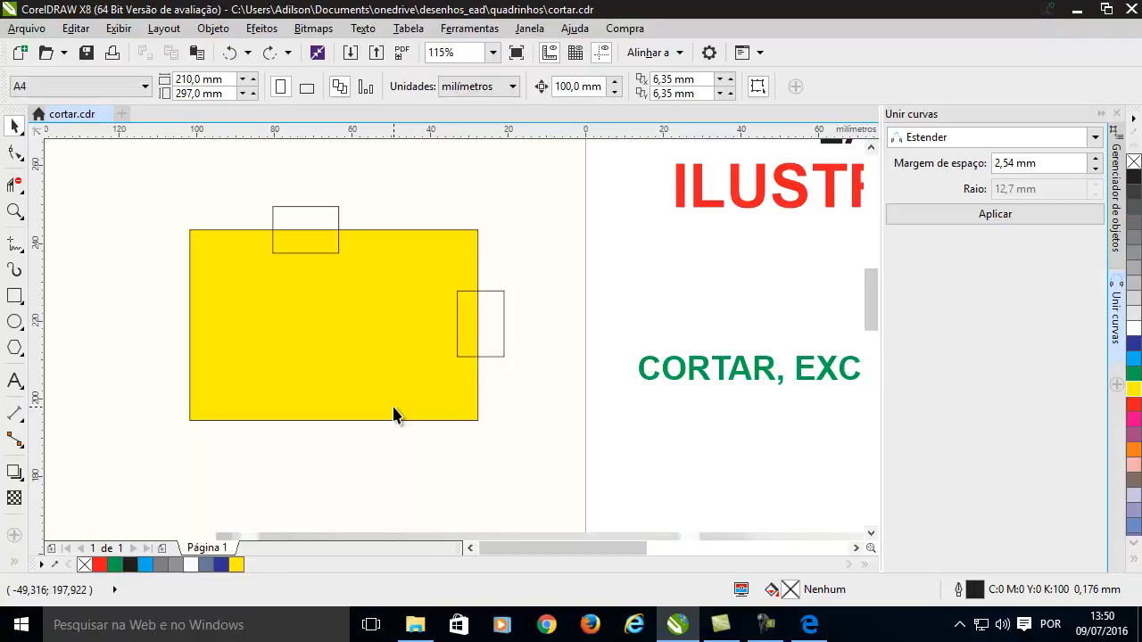
drag(301, 223, 191, 406)
drag(489, 331, 528, 329)
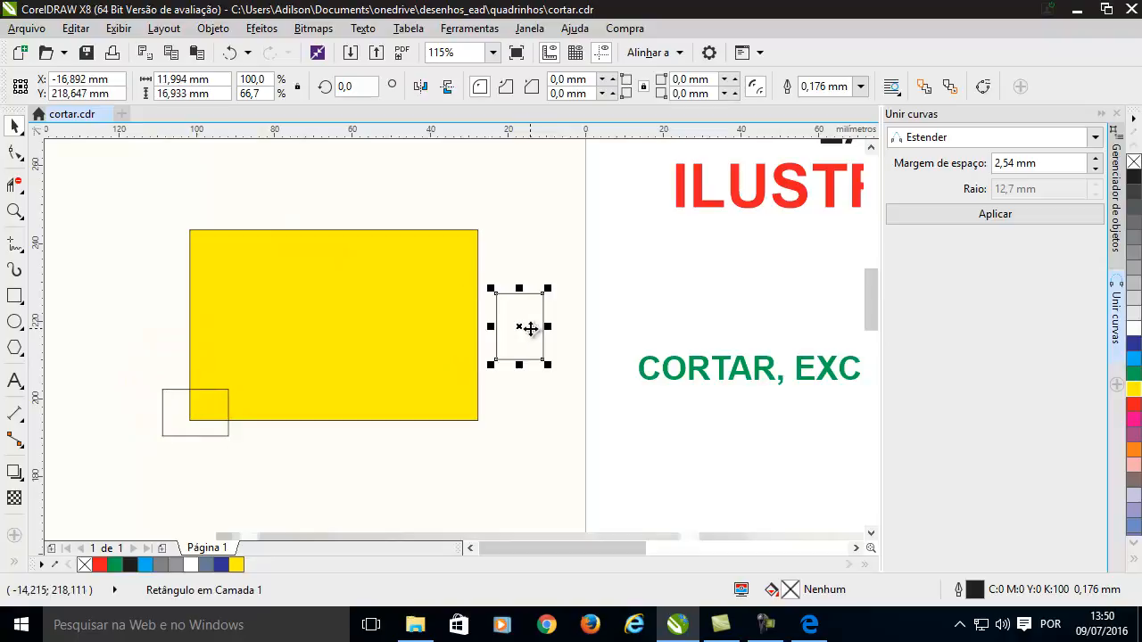
key(Delete)
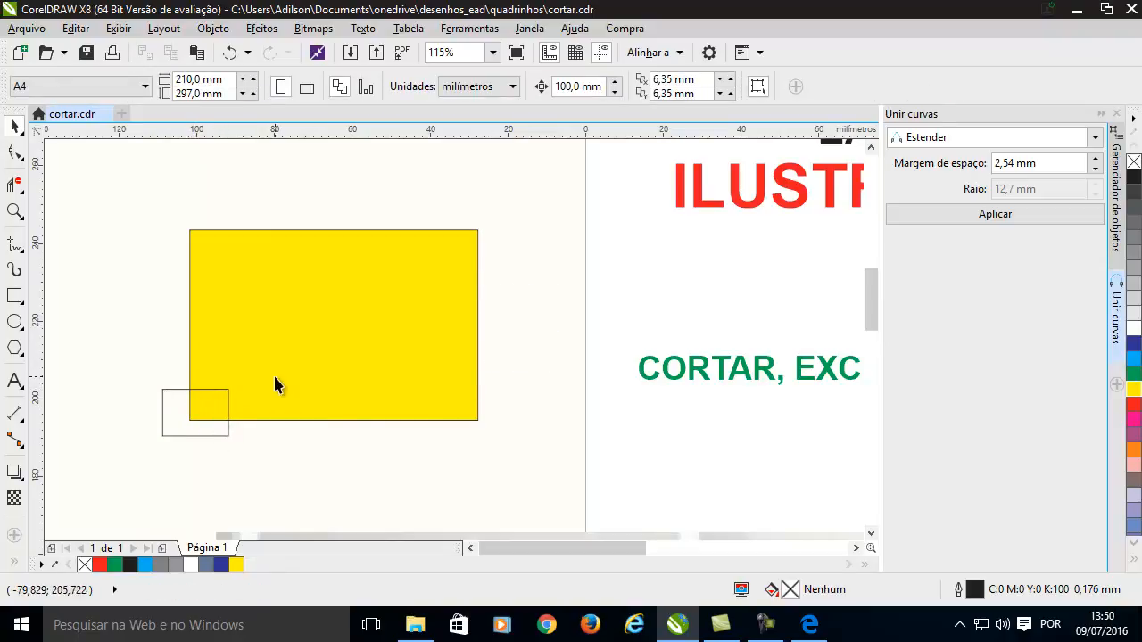
Step: Cut off the yellow rectangle's lower-left corner inside the small rectangle with Virtual Segment Delete, and move the small rectangle away below it
click(14, 185)
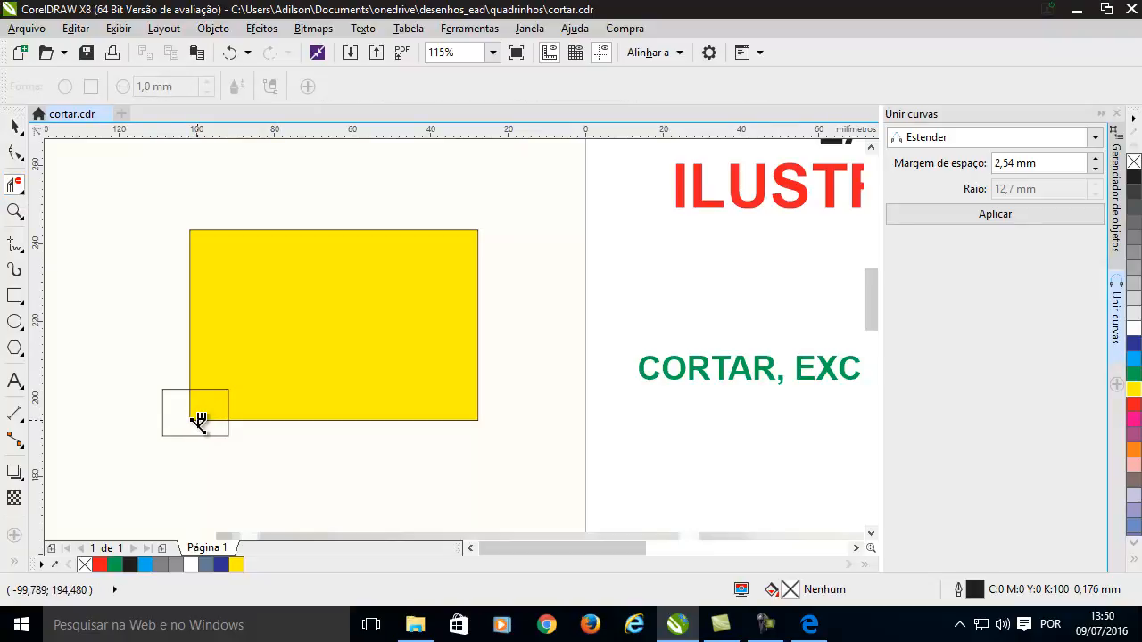
click(190, 420)
click(14, 126)
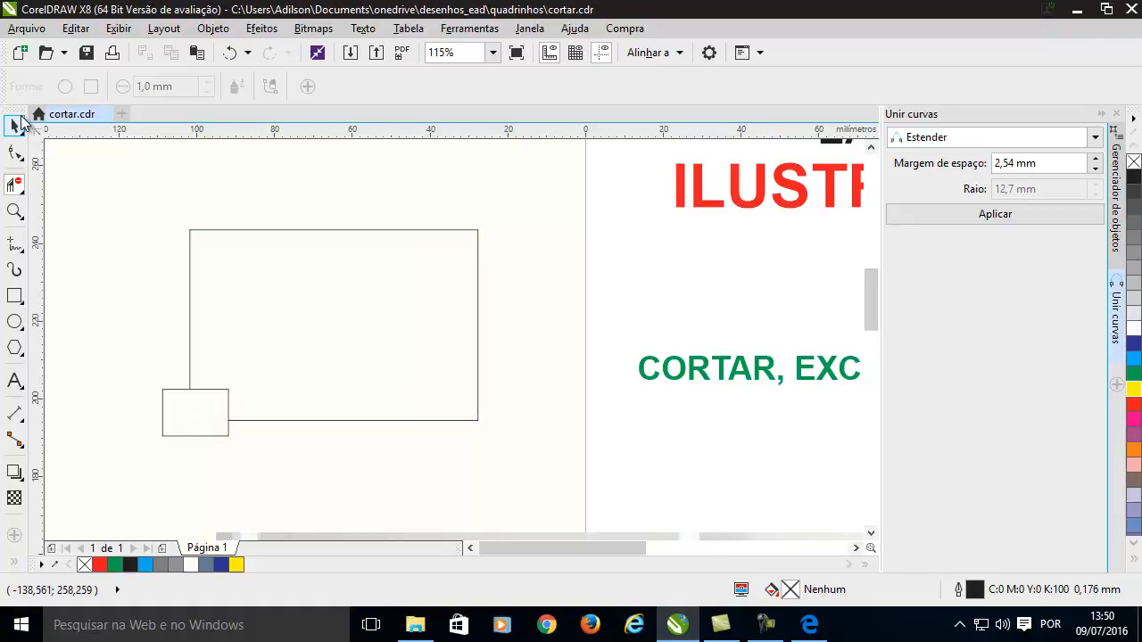
drag(162, 398, 144, 471)
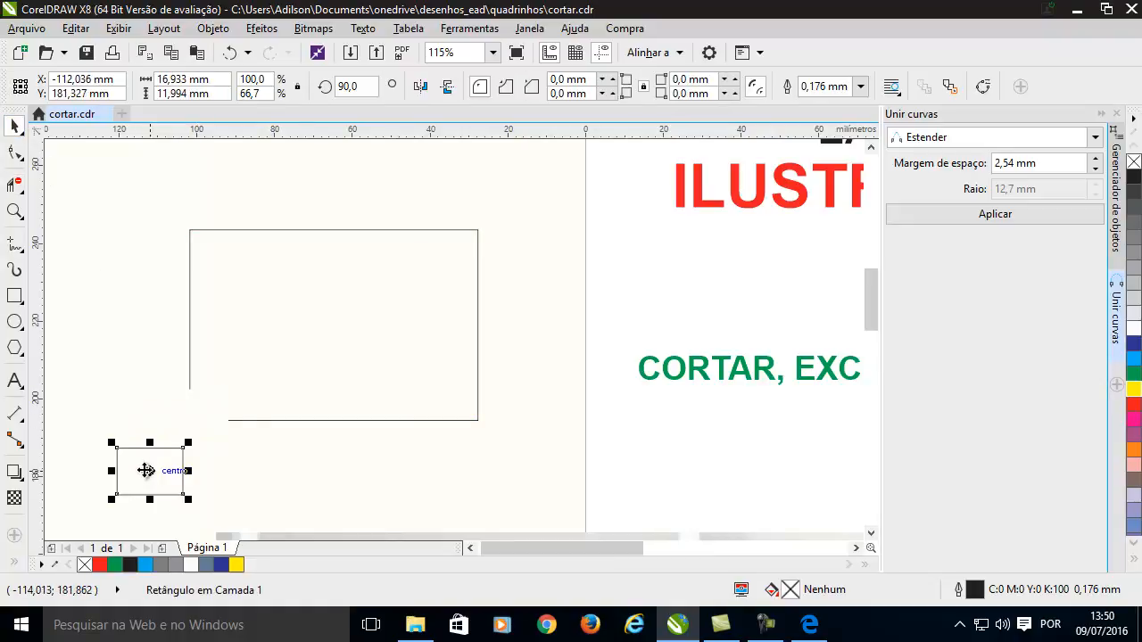
Step: Delete the large open outline and the small rectangle beside it
click(260, 416)
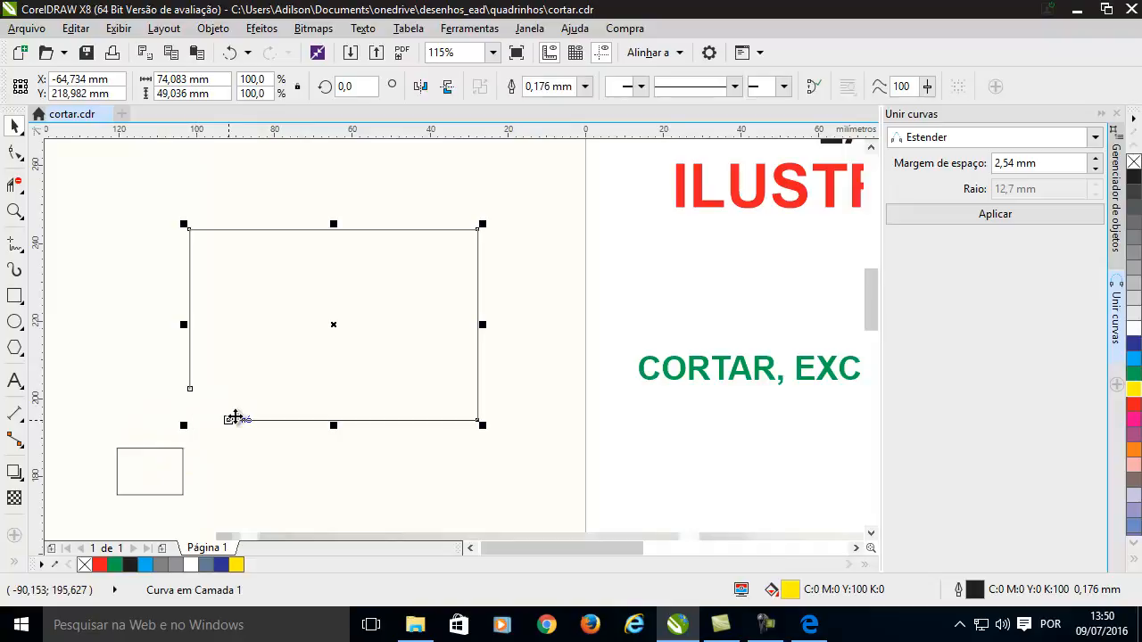
key(Delete)
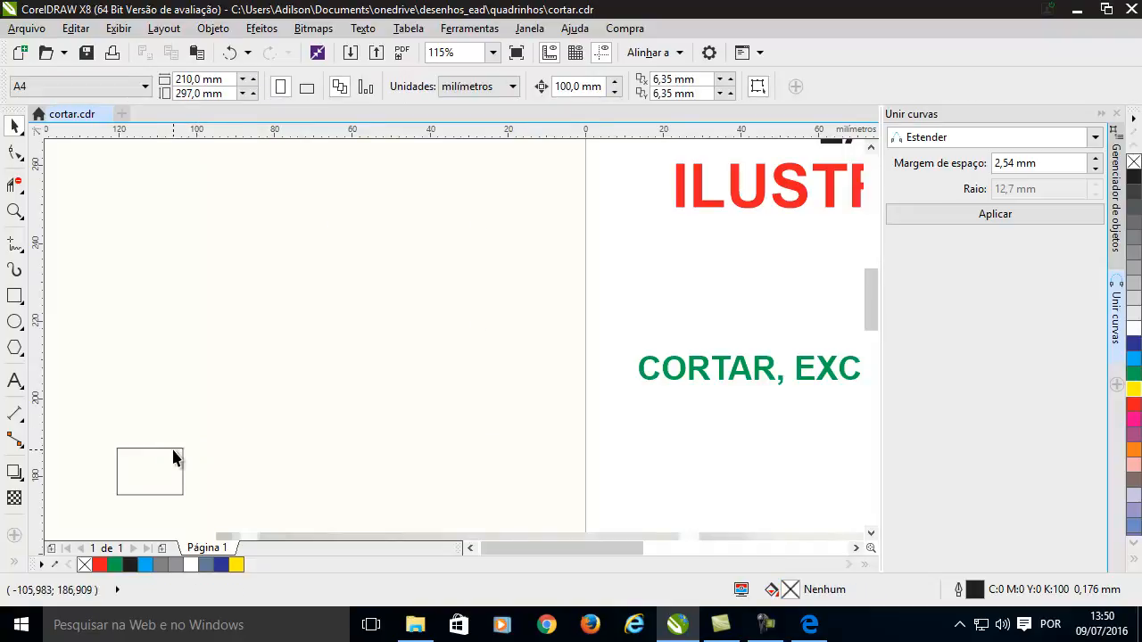
click(174, 458)
key(Delete)
Step: Draw a tall ellipse about 30 × 56 mm and a wide, low rectangle crossing its middle
click(15, 295)
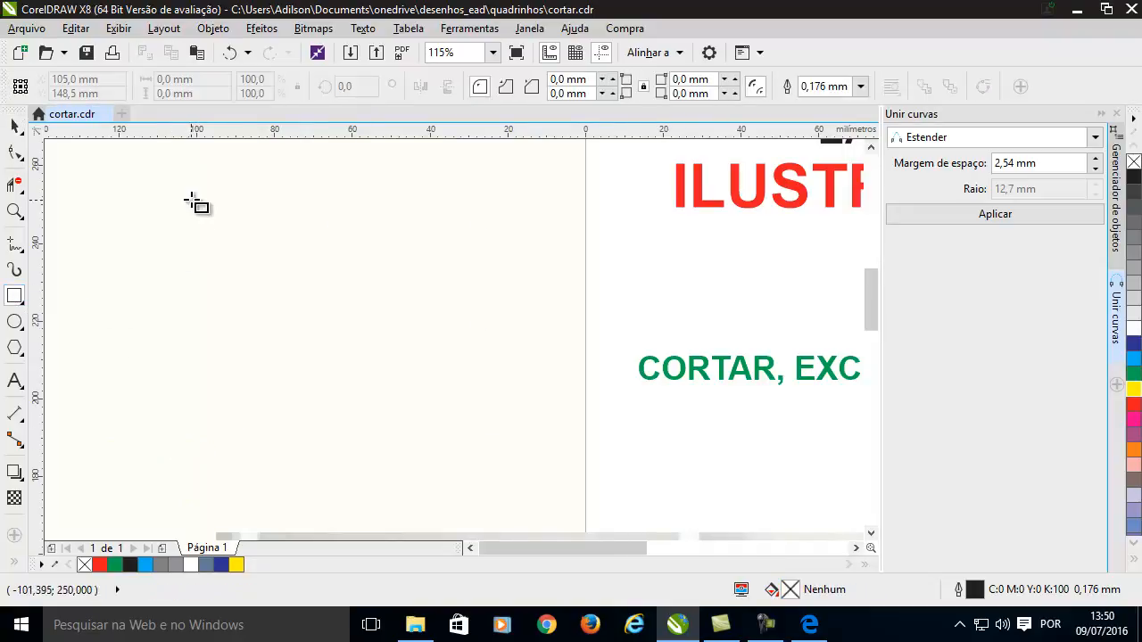
click(14, 322)
drag(261, 210, 379, 426)
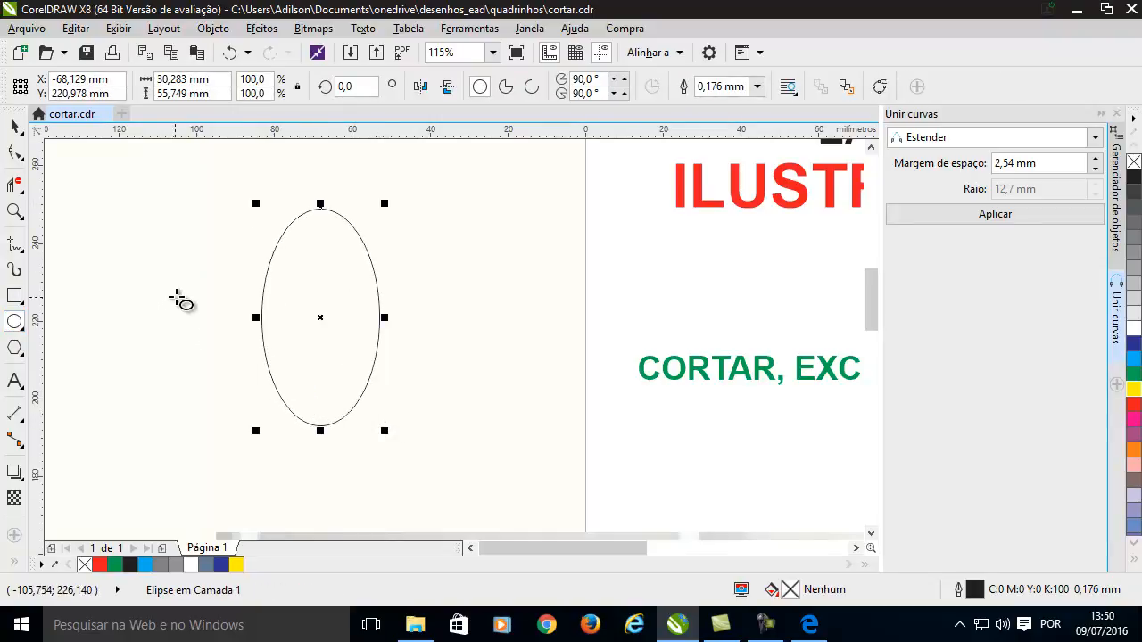
click(14, 295)
drag(223, 297, 421, 336)
click(15, 125)
click(152, 299)
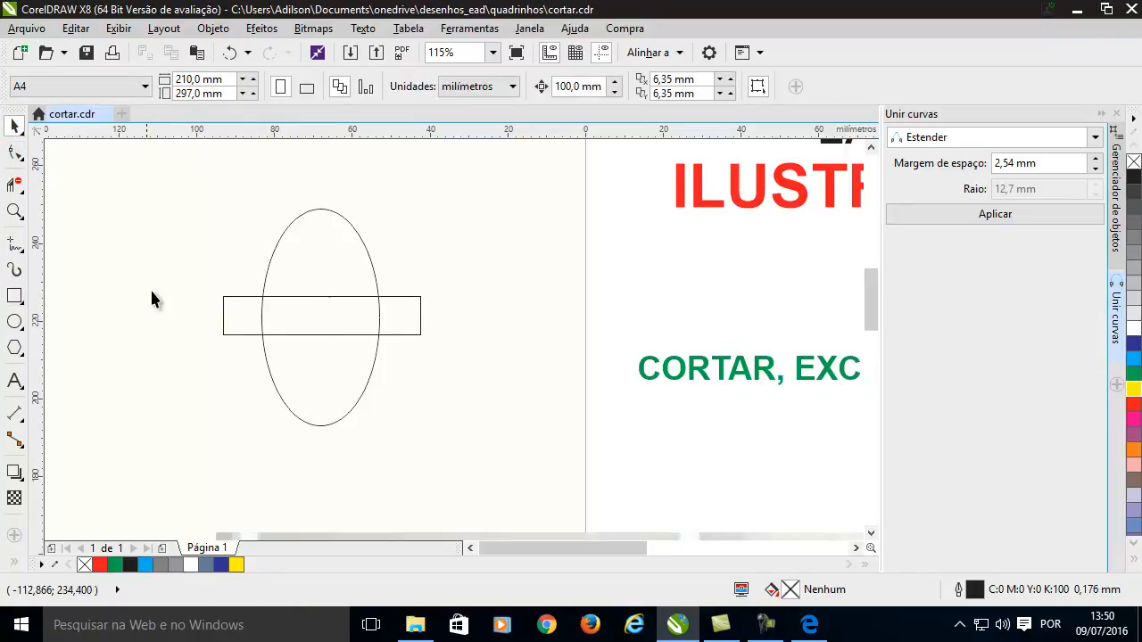
Step: Remove the ellipse's two side segments inside the crossing rectangle with Virtual Segment Delete
click(14, 184)
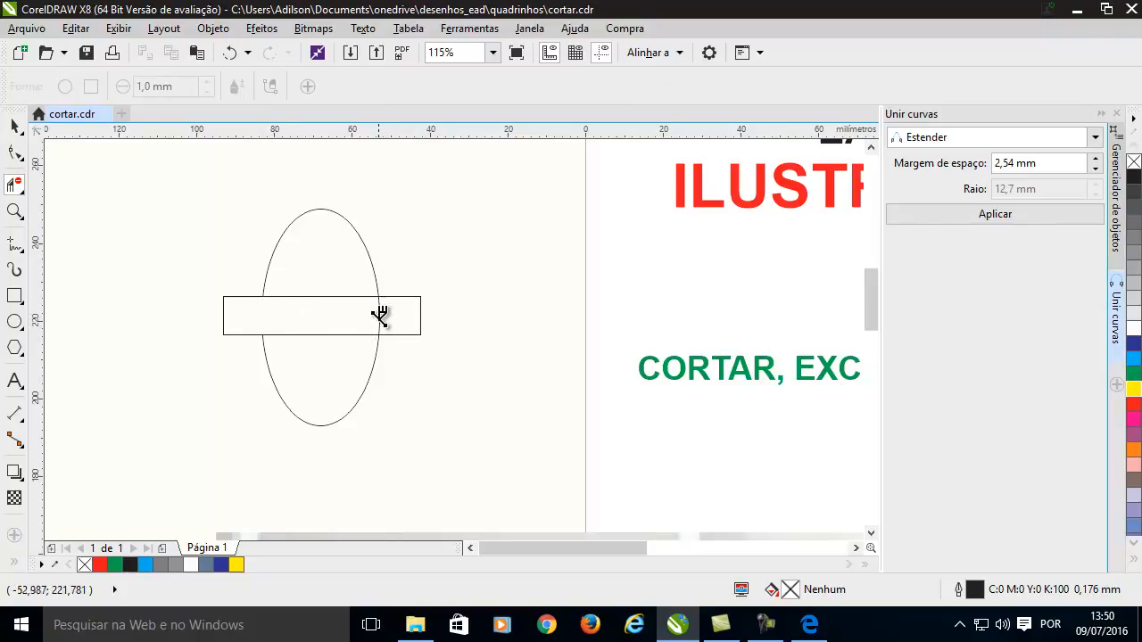
click(14, 126)
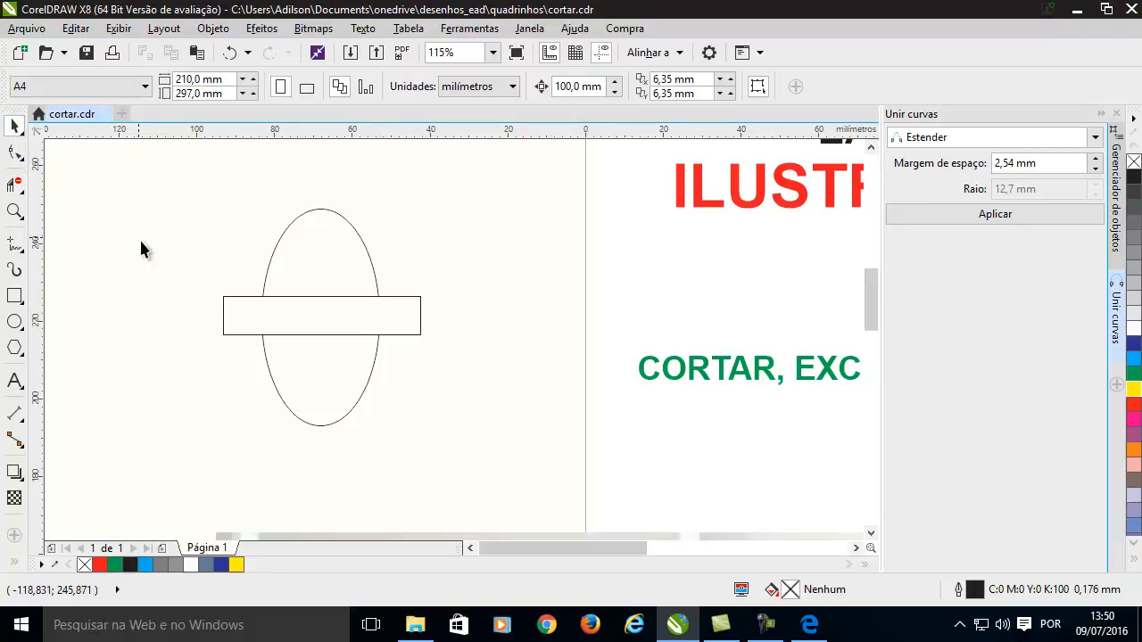
Step: Delete the wide rectangle crossing the ellipse, and move the remaining ellipse curve slightly up and to the right
click(419, 334)
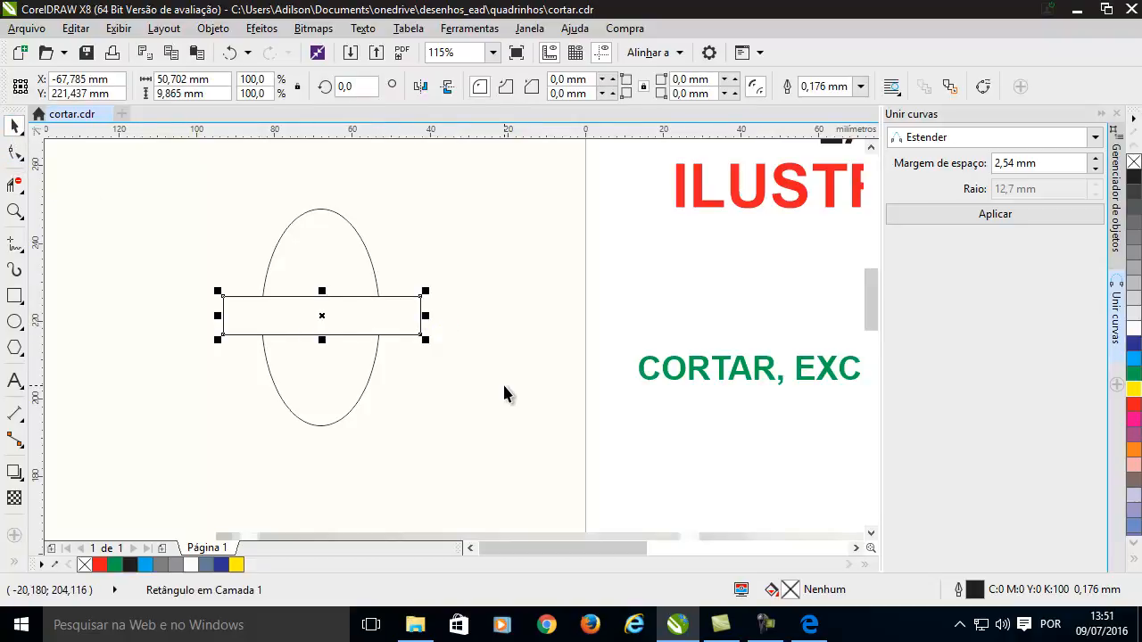
key(Delete)
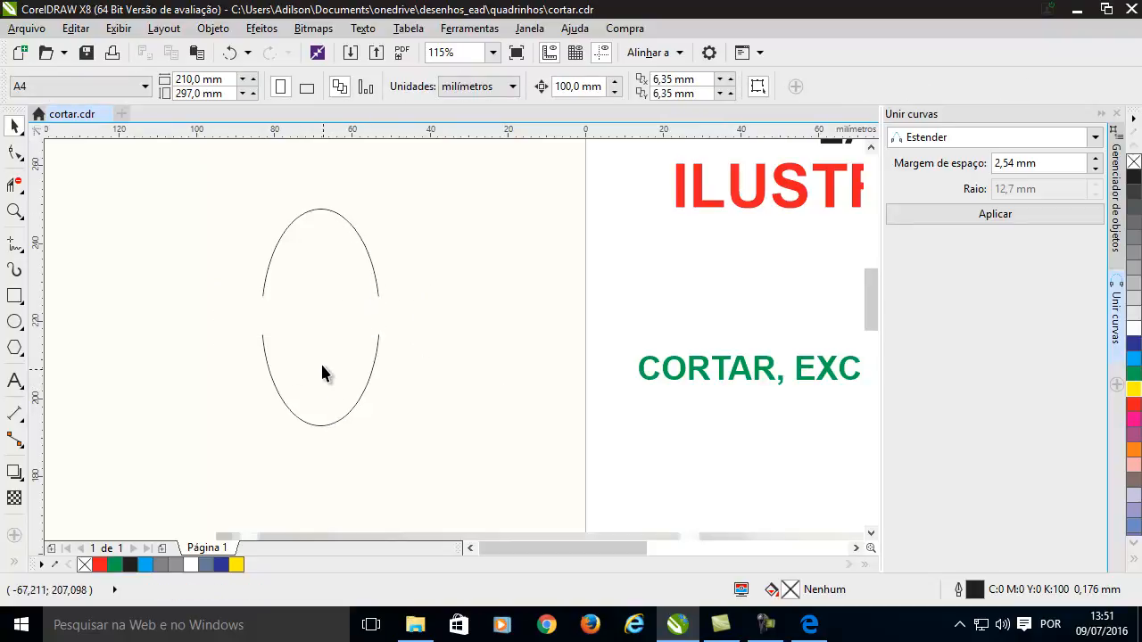
mouse_move(322, 373)
mouse_down()
mouse_move(360, 409)
mouse_move(304, 366)
mouse_move(388, 429)
mouse_move(311, 370)
mouse_up()
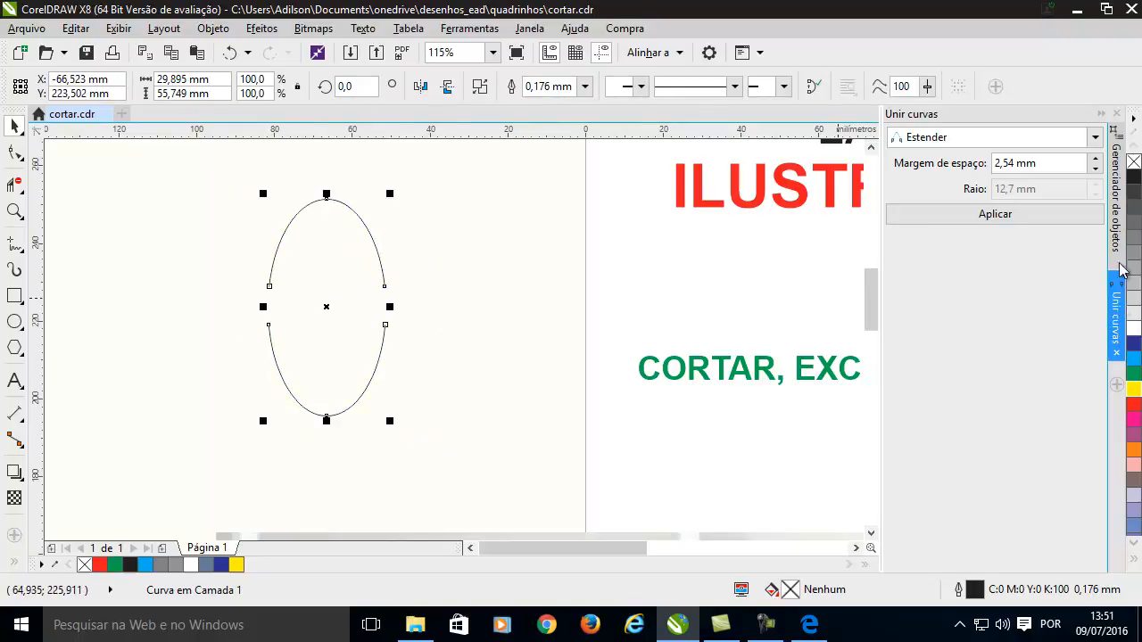
Step: Show the Gerenciador de objetos and break the ellipse curve into two separate curves with Separar Curva
click(1117, 214)
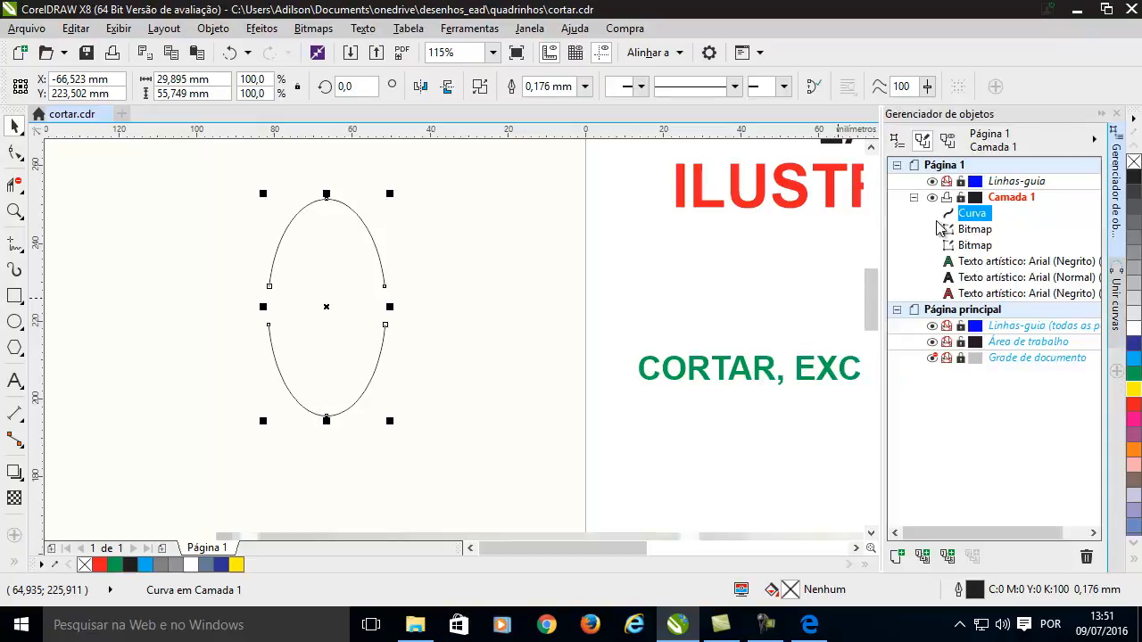
click(357, 352)
click(358, 347)
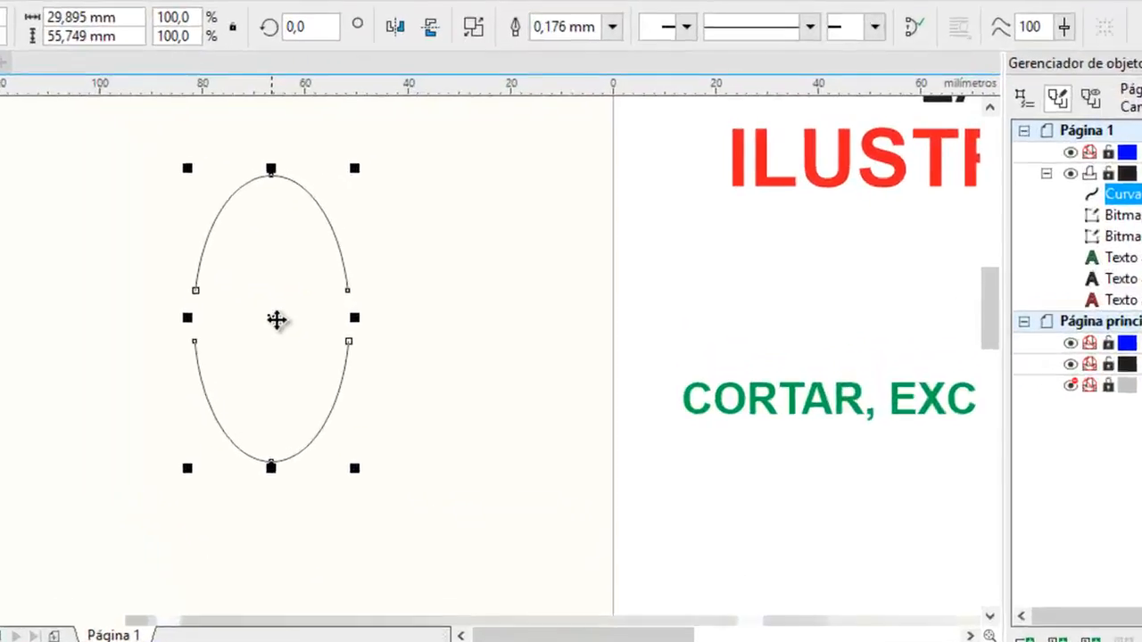
right_click(329, 309)
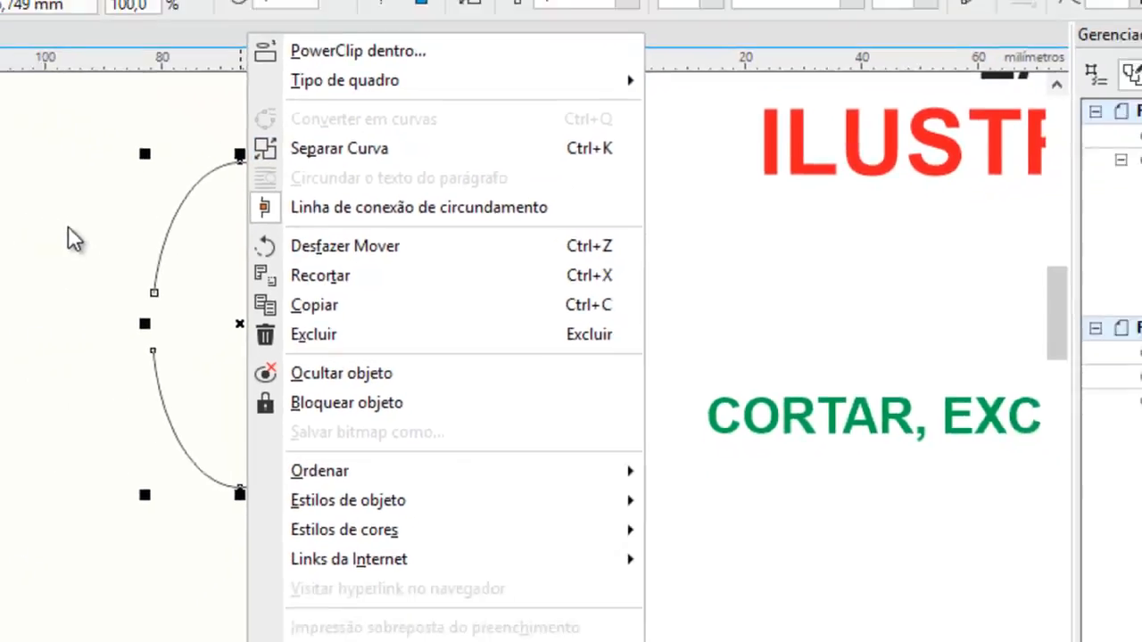
click(68, 228)
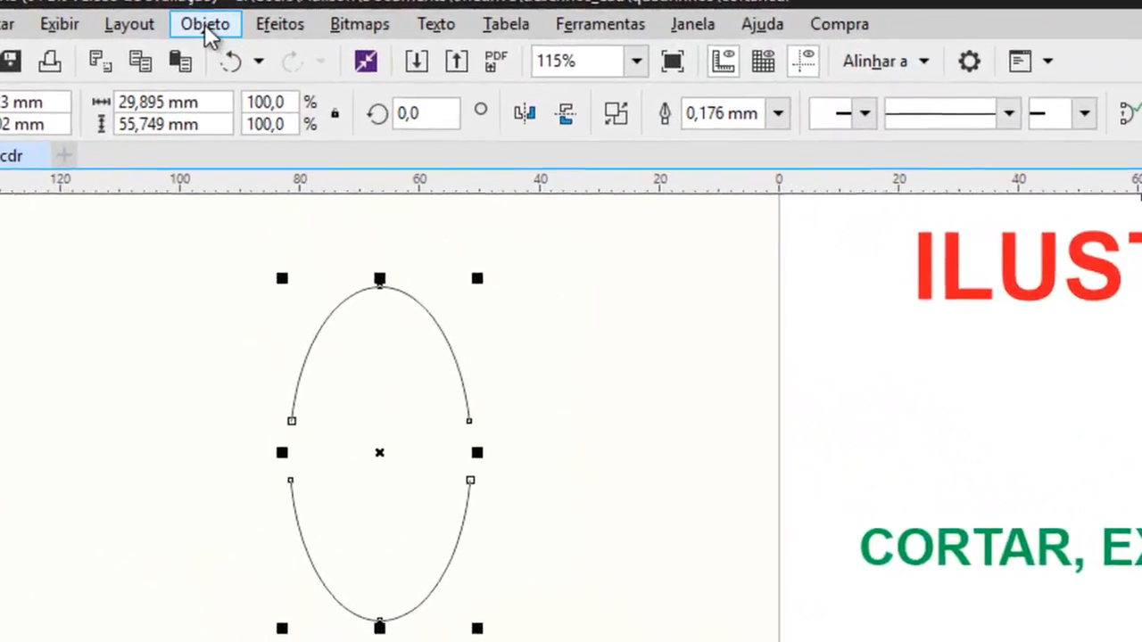
click(212, 26)
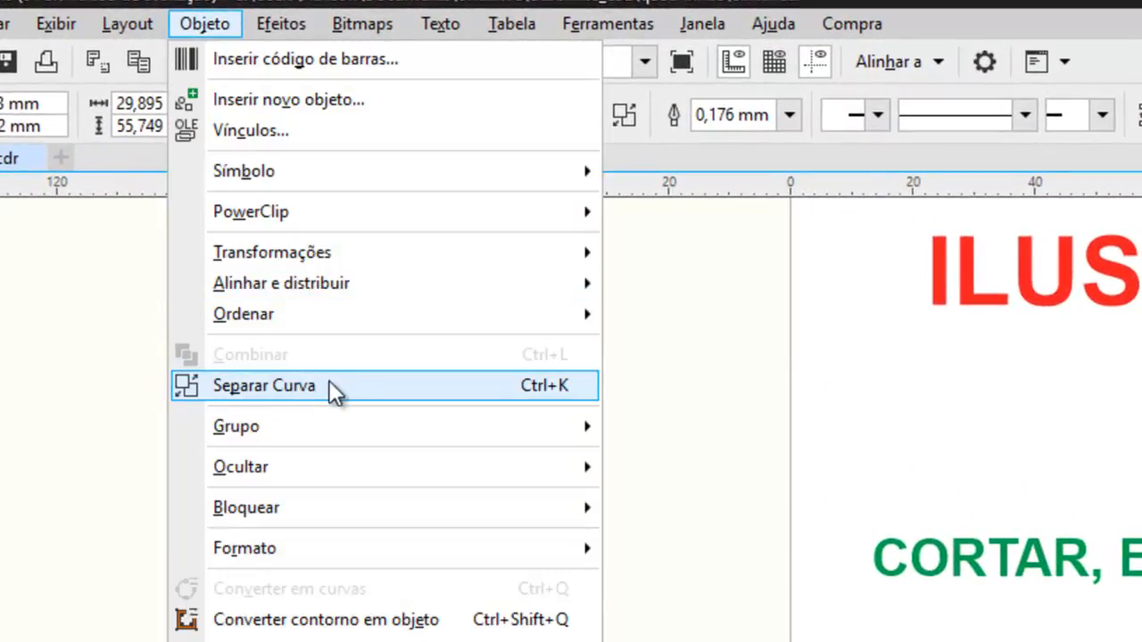
click(535, 390)
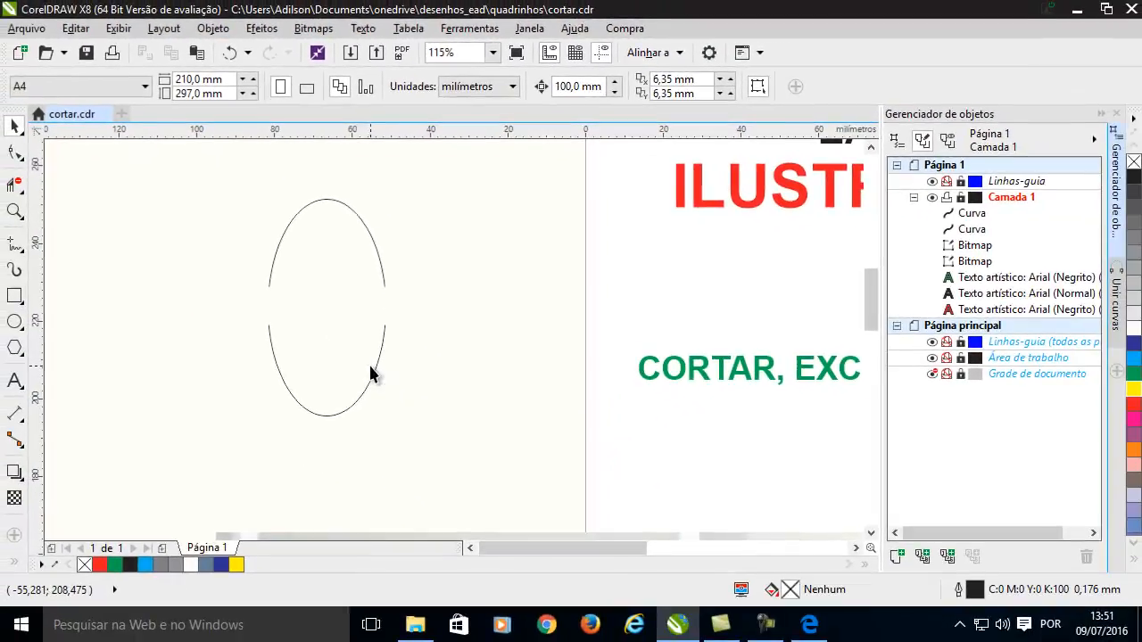
Step: Move the ellipse's lower half away to the right, just below the upper half's open end, and deselect it
drag(451, 570, 582, 641)
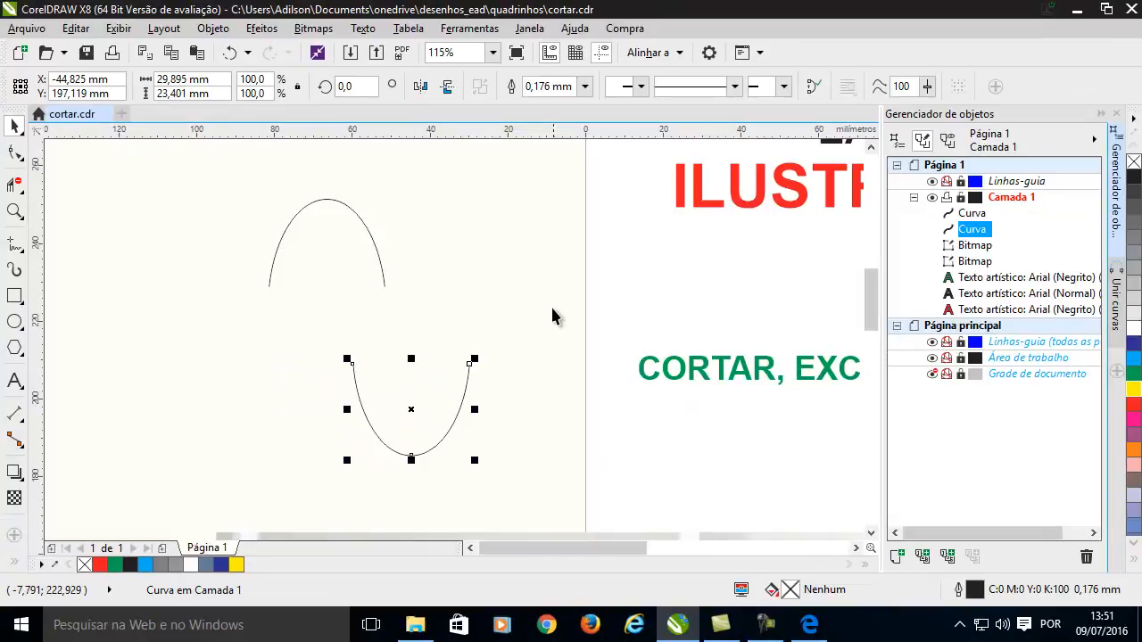
drag(415, 414, 401, 347)
click(260, 430)
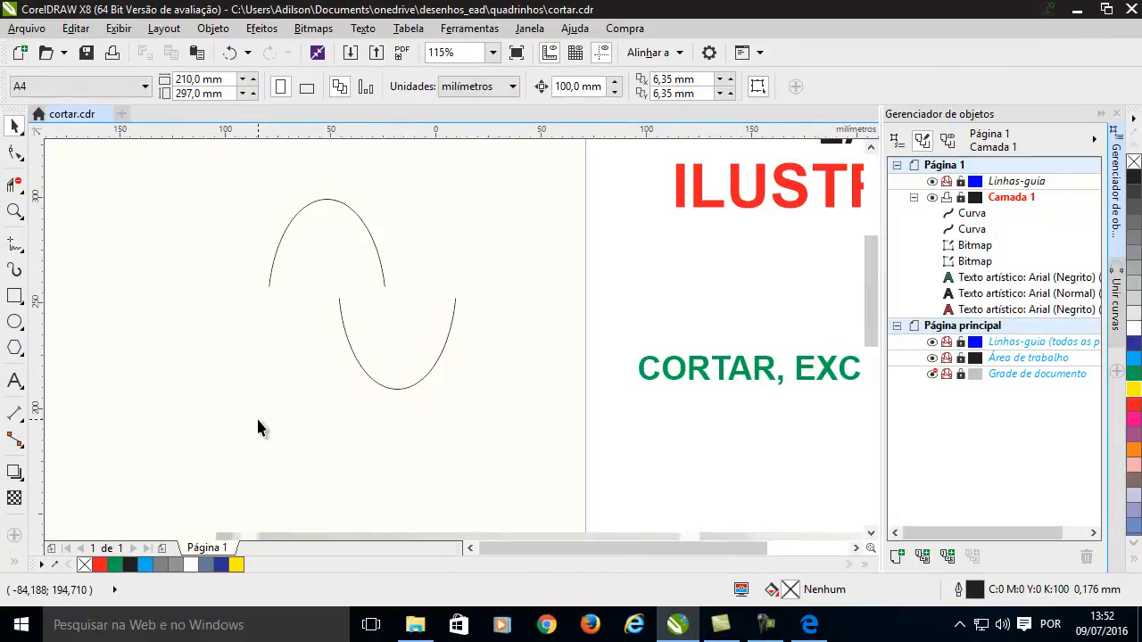
scroll(256, 416, down, 2)
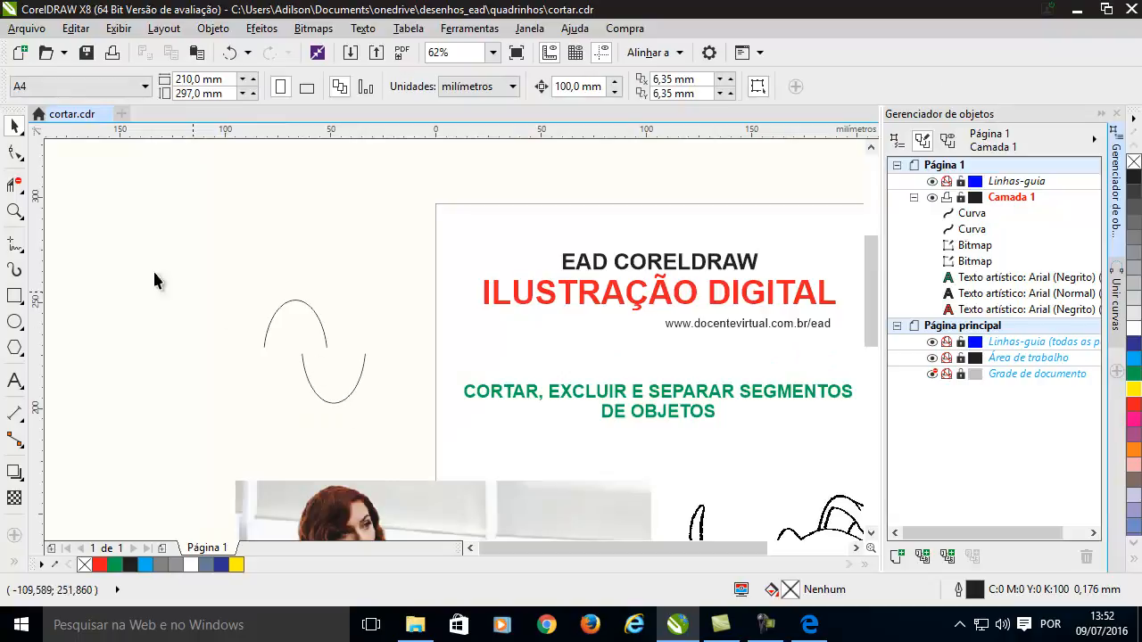